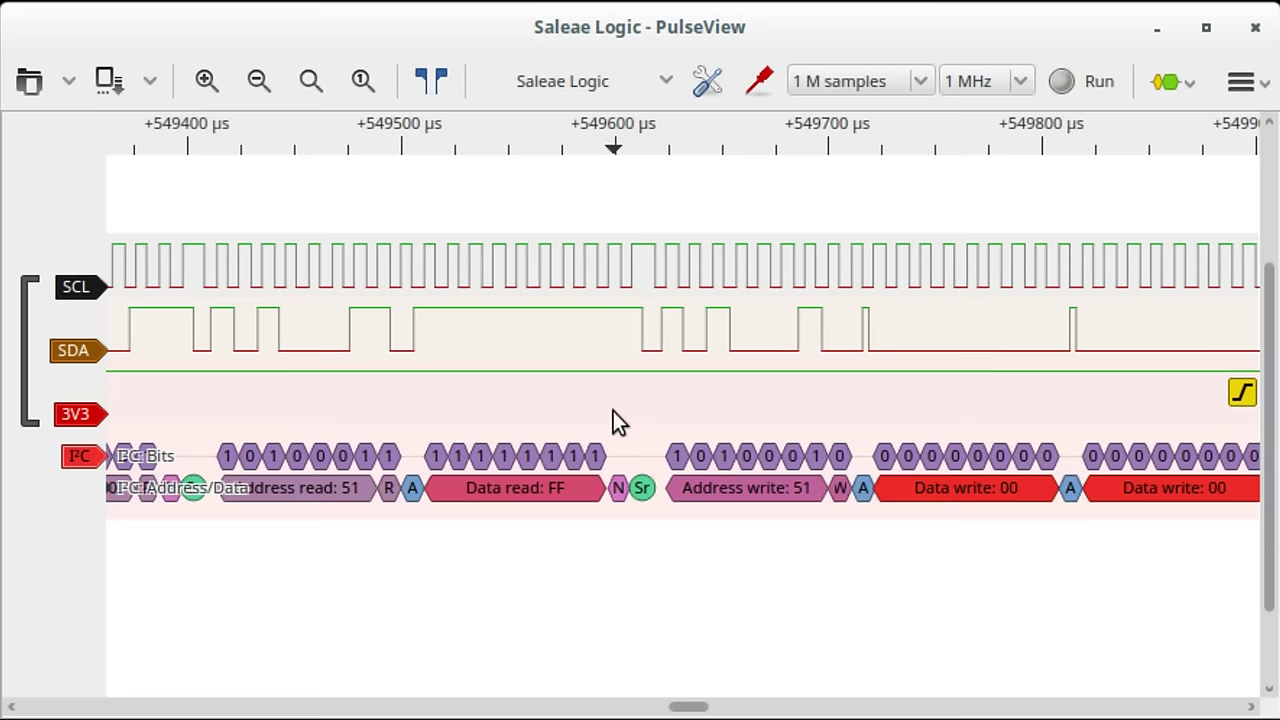
Examine the decoded I²C read requests to addresses 50 and 51, including their read and acknowledge bits.
mouse_move(613, 411)
mouse_down()
mouse_move(699, 357)
mouse_move(1075, 313)
mouse_up()
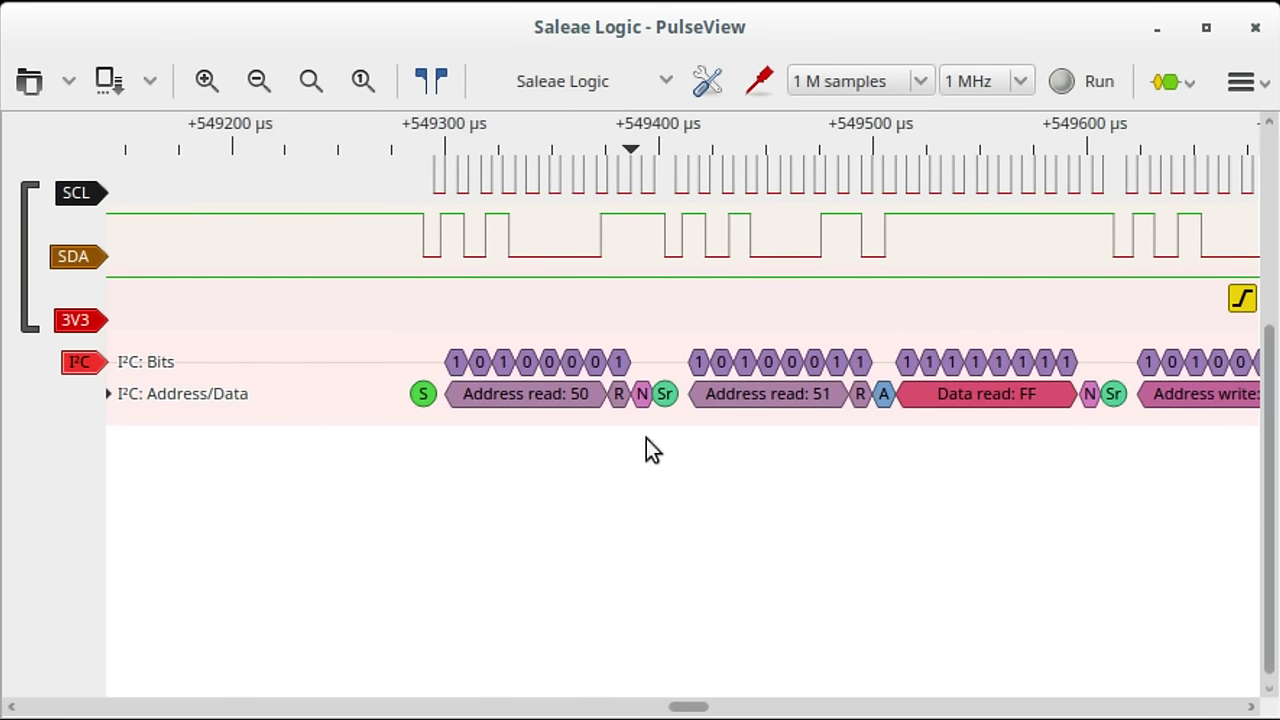
drag(870, 435, 733, 464)
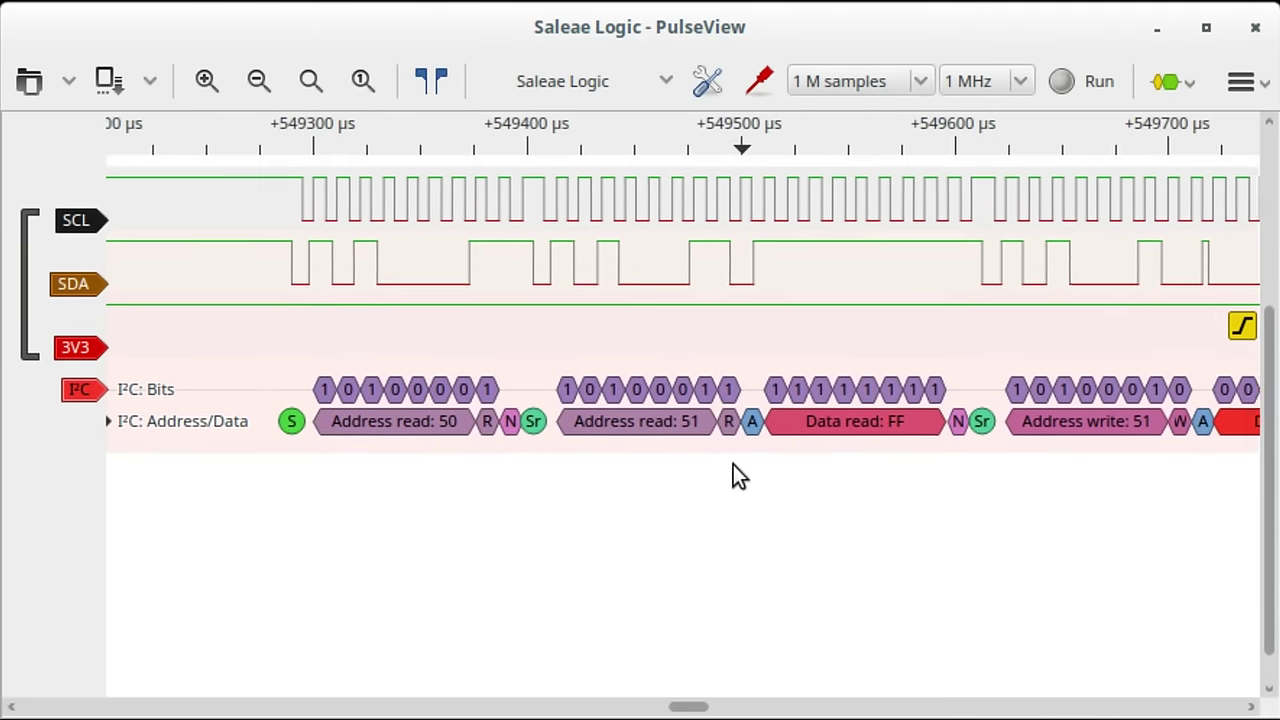
drag(981, 472, 820, 491)
drag(415, 508, 566, 505)
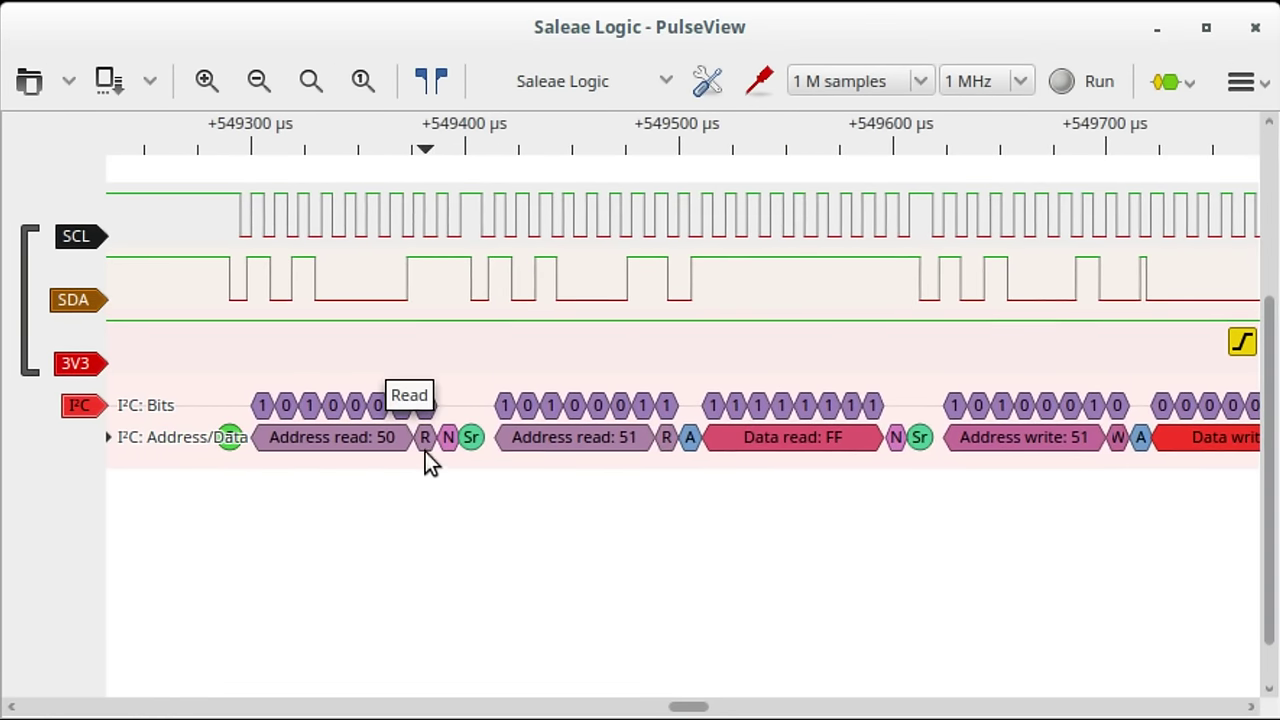
scroll(425, 462, up, 4)
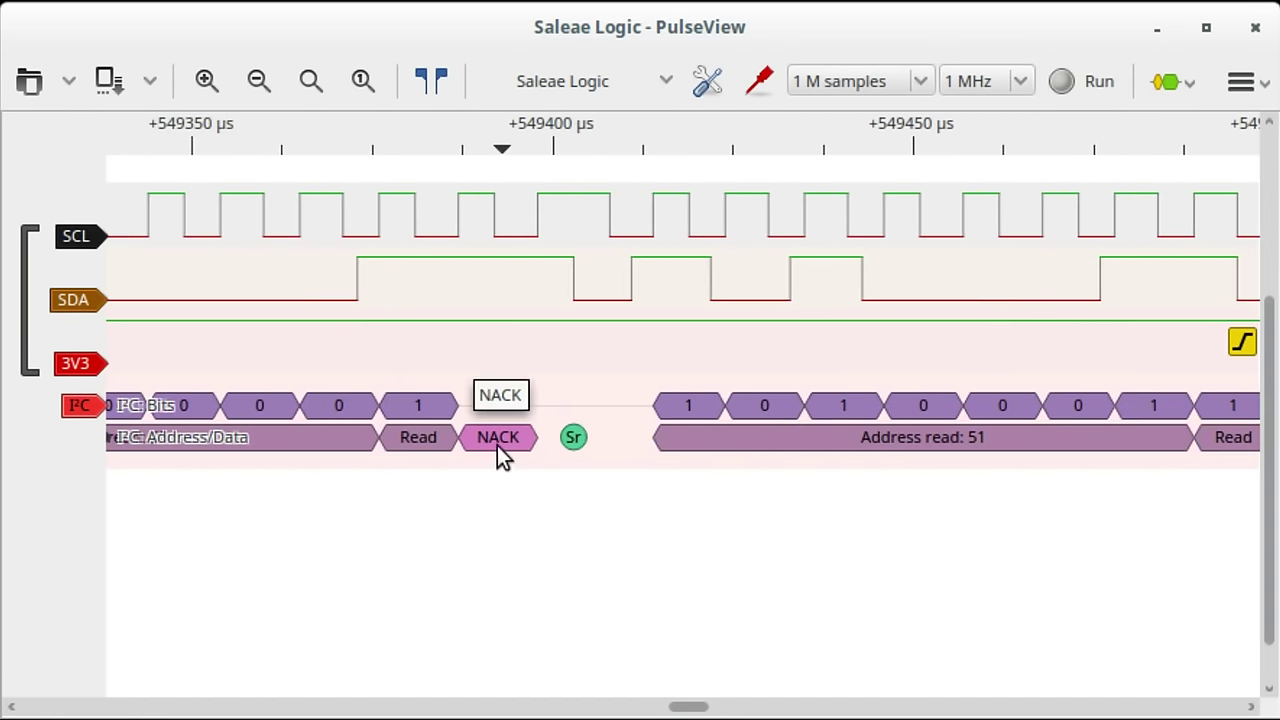
mouse_move(488, 445)
mouse_down()
mouse_move(565, 442)
mouse_move(264, 450)
mouse_up()
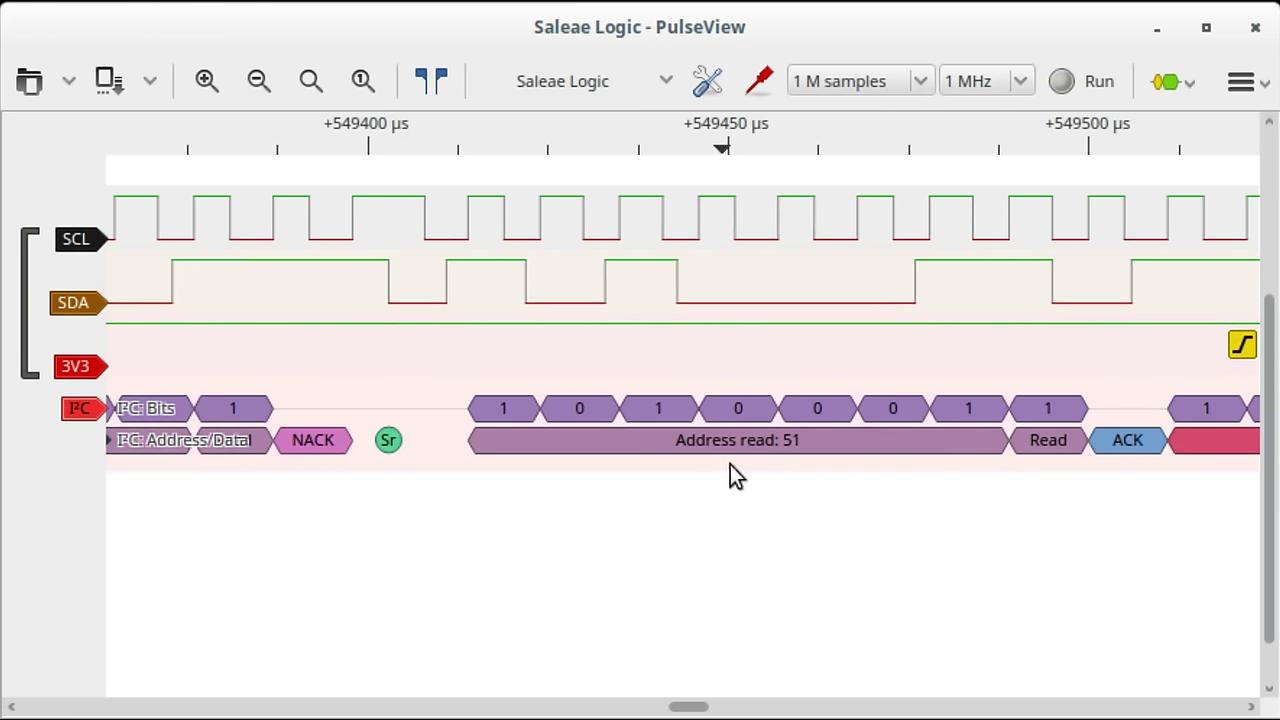
drag(762, 458, 577, 471)
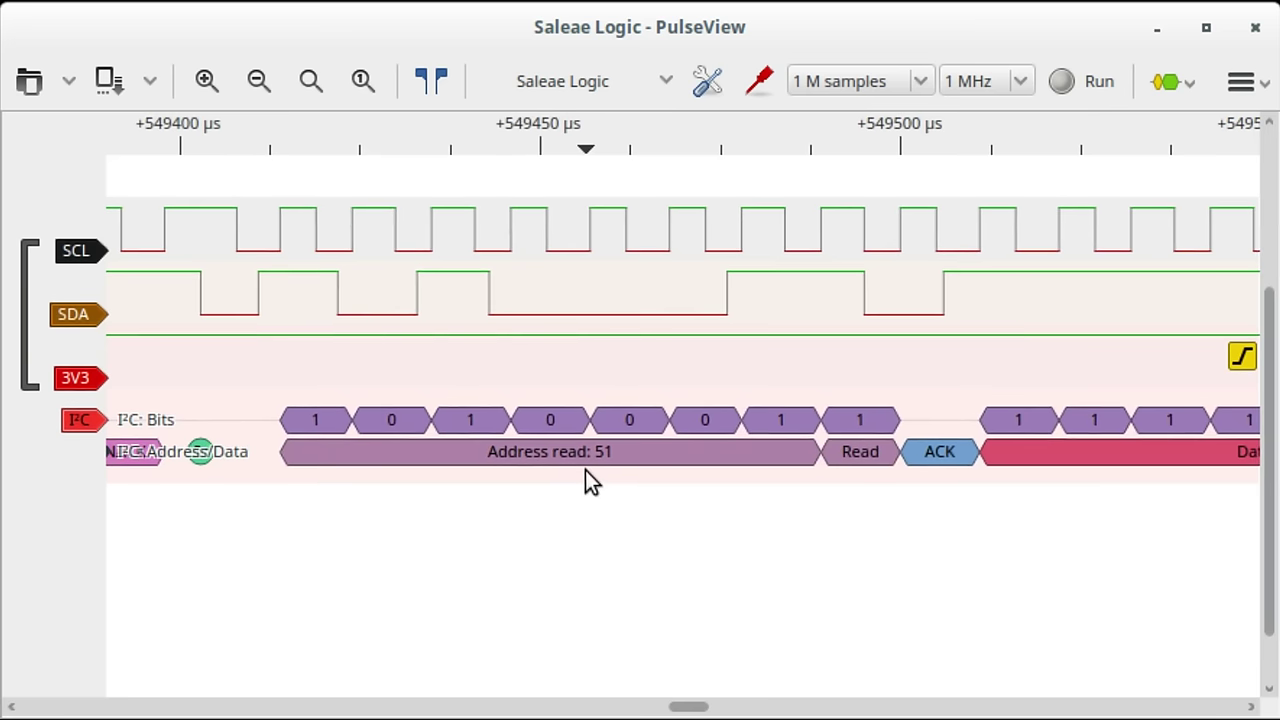
scroll(970, 483, down, 1)
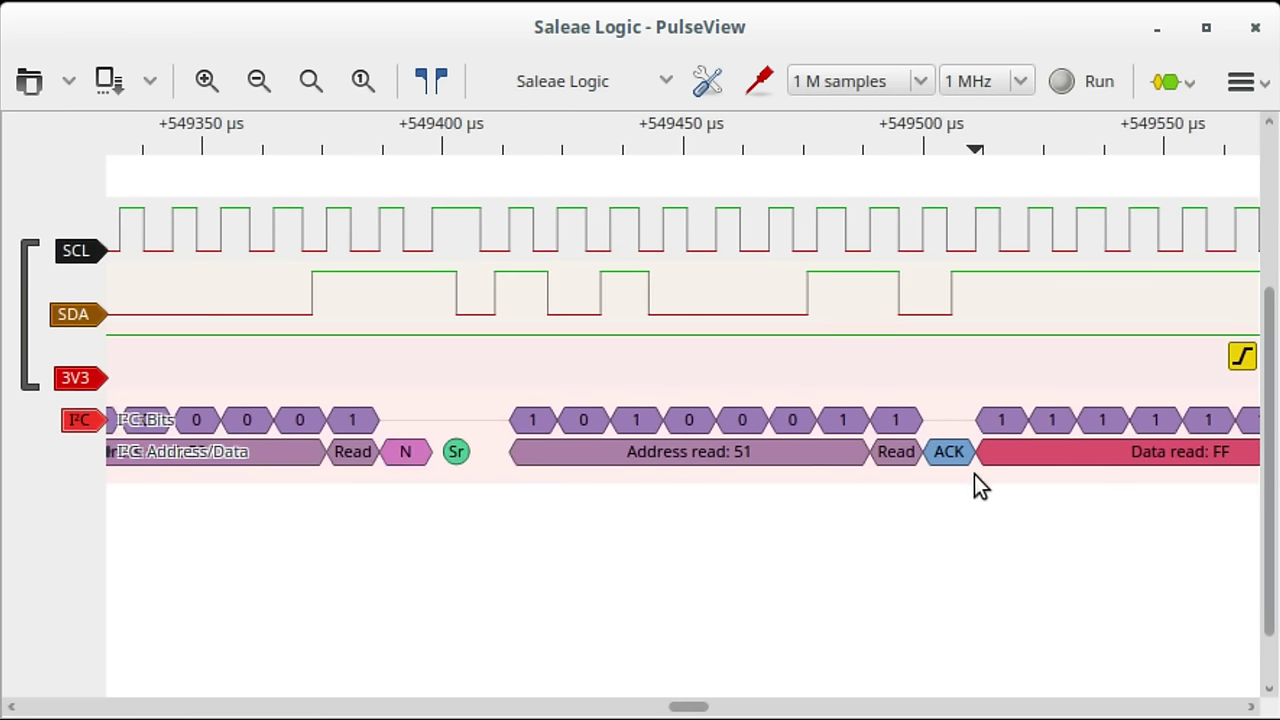
Examine the rest of the I²C exchange, from the data read through the address 51 write and its data bytes, up to the whole transaction.
drag(971, 486, 609, 503)
drag(806, 490, 494, 505)
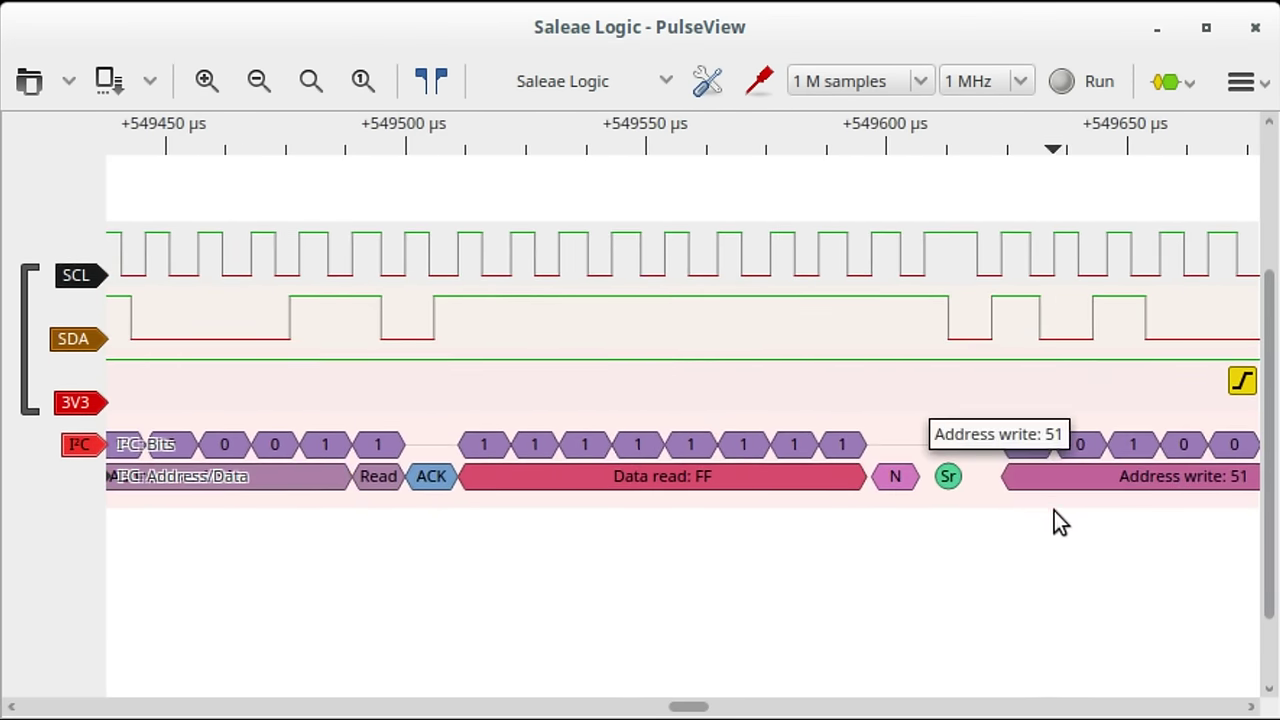
scroll(1054, 516, down, 1)
drag(1052, 516, 796, 540)
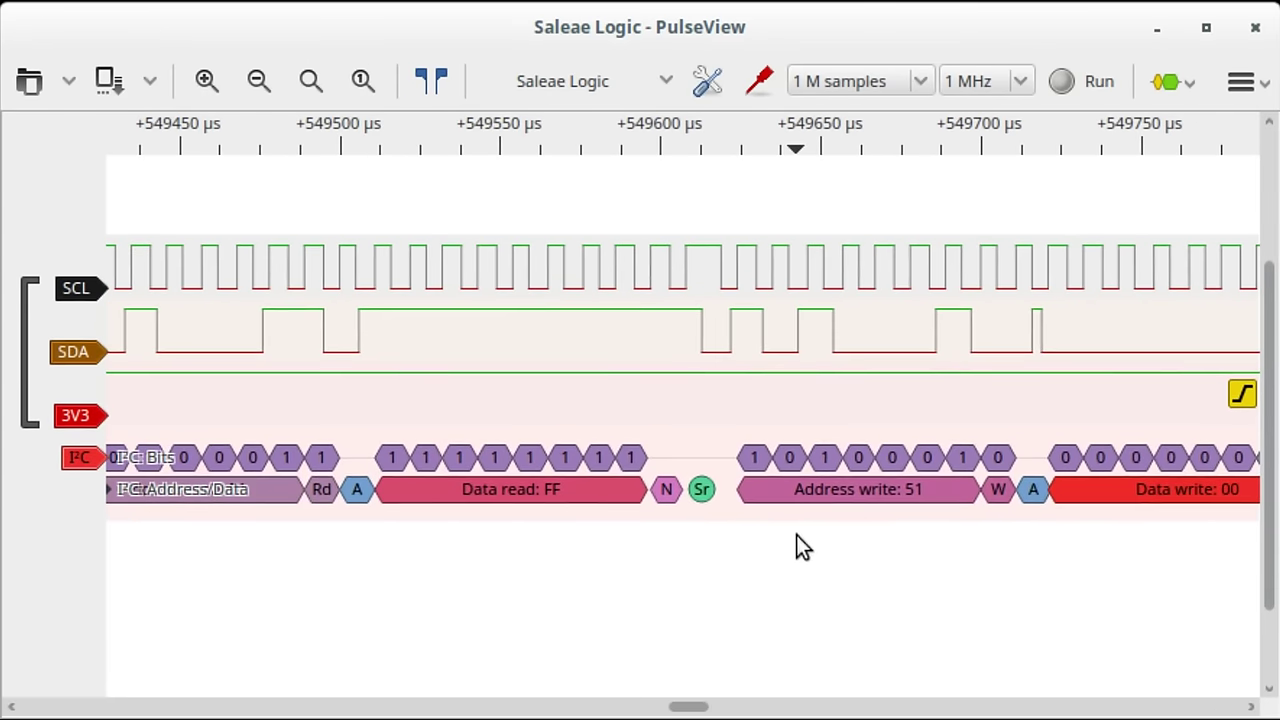
drag(1019, 529, 618, 532)
scroll(733, 532, down, 2)
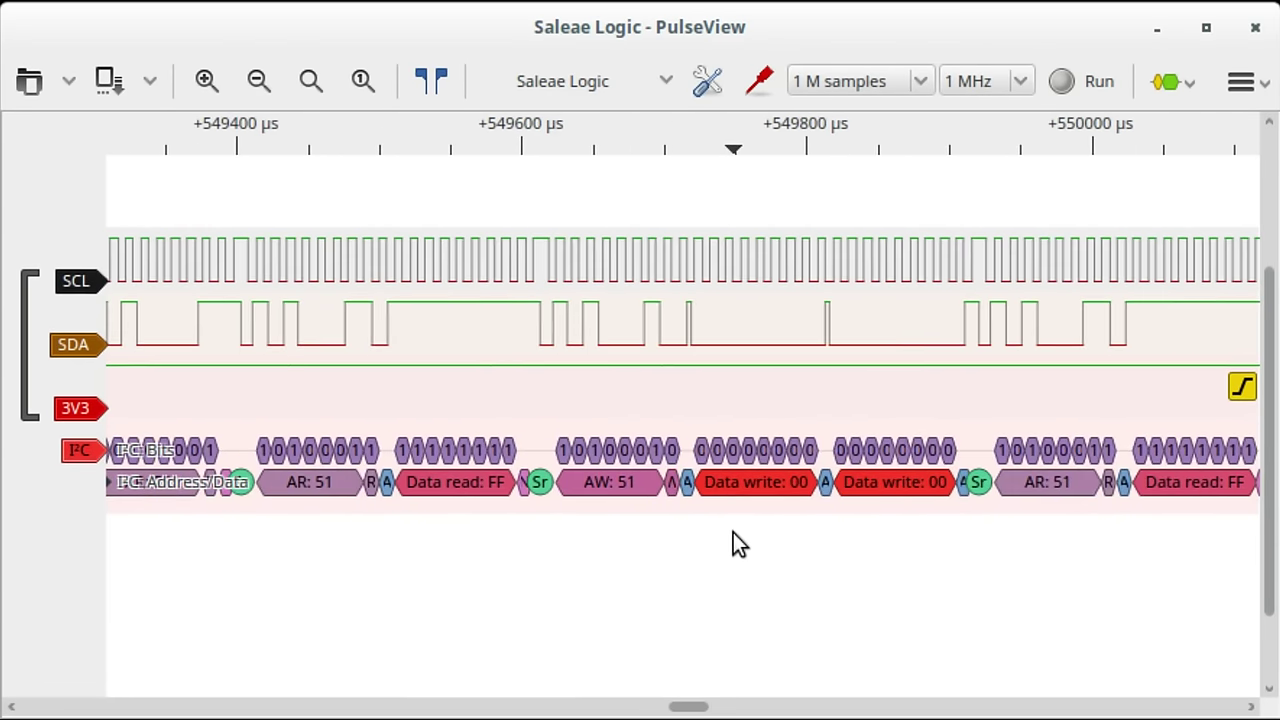
scroll(695, 543, down, 1)
drag(697, 548, 705, 569)
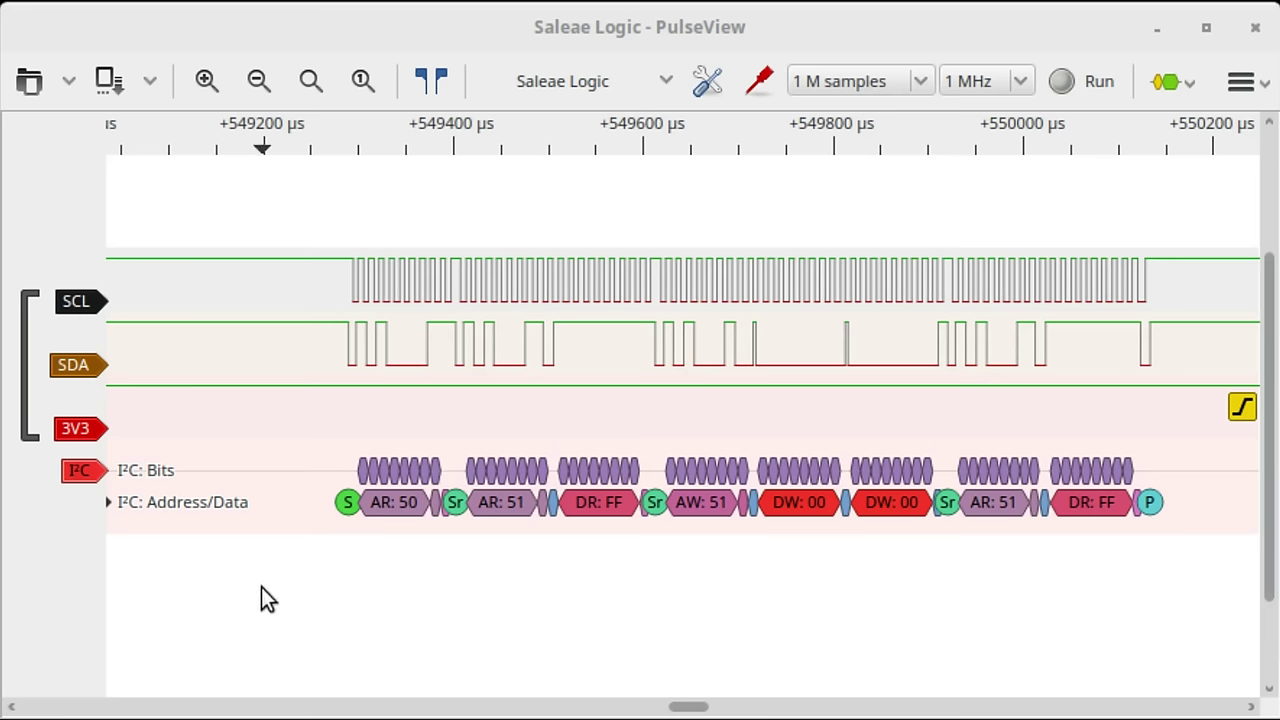
Stack the 24xx EEPROM decoder on top of the I²C decoder.
click(91, 470)
click(481, 622)
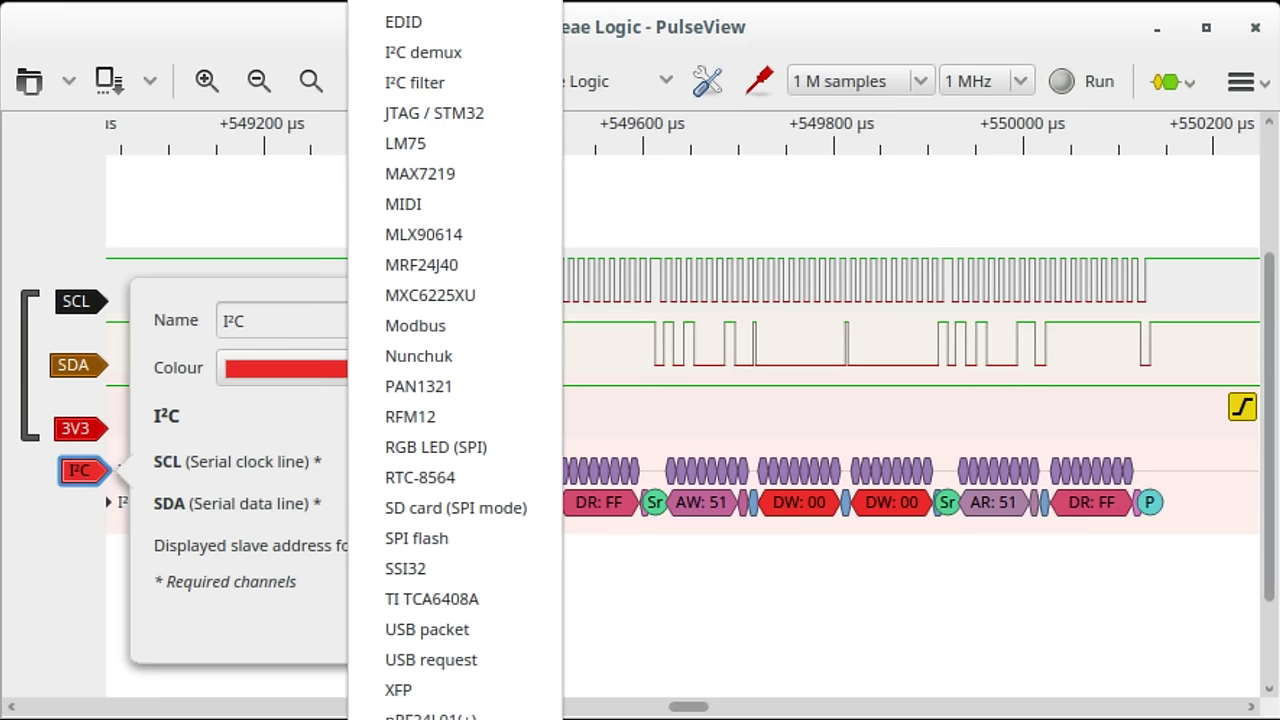
key(Return)
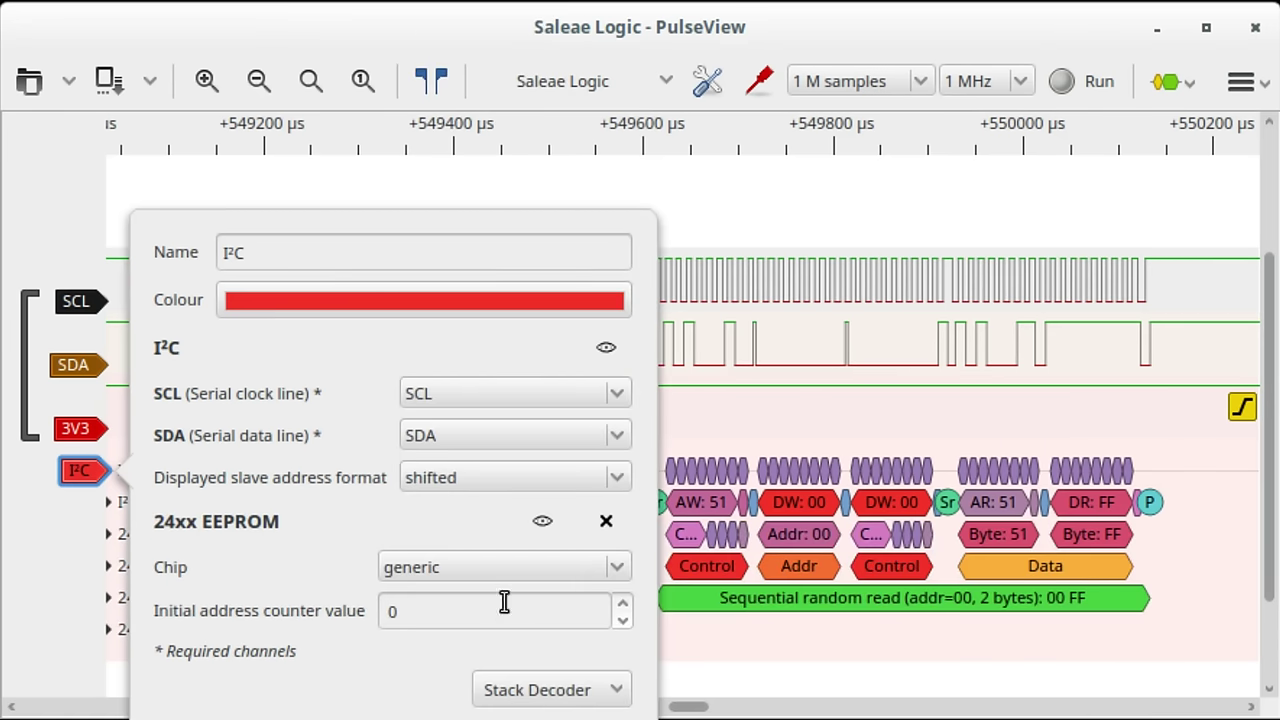
click(744, 640)
Examine the 24xx EEPROM decoder's bytes, fields, operations and warnings along the I²C transaction.
scroll(574, 565, down, 1)
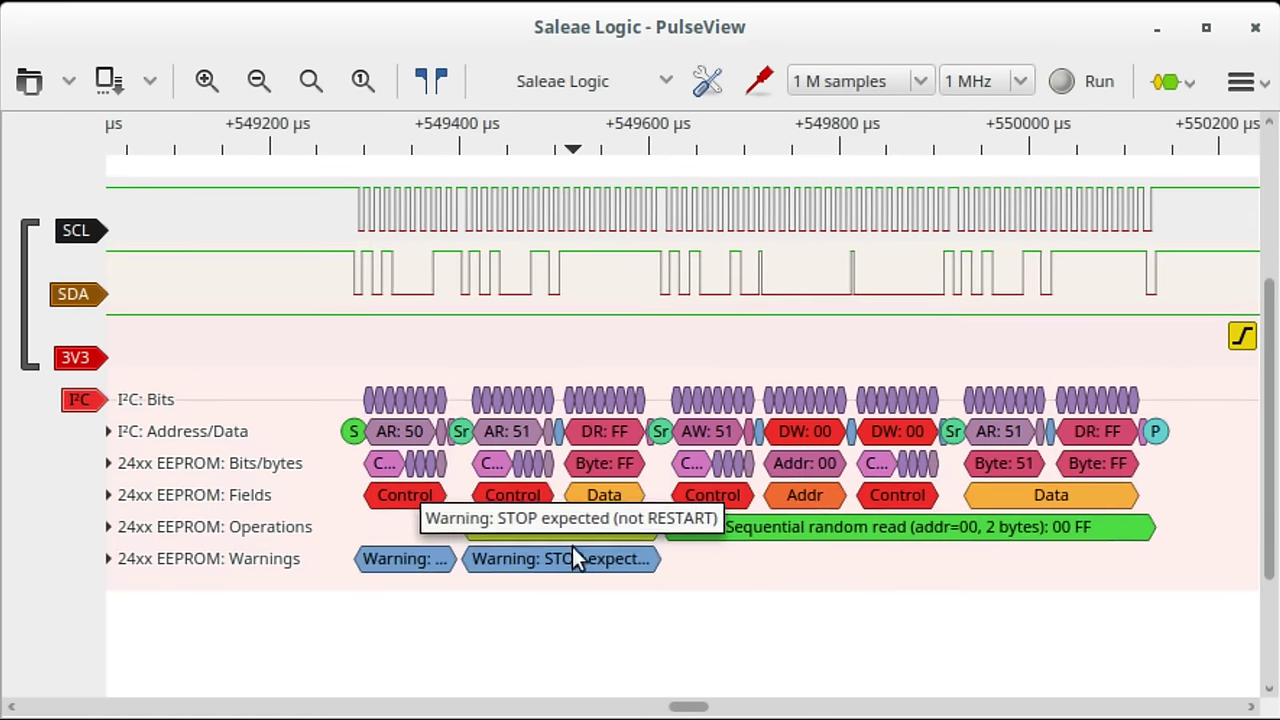
scroll(485, 590, up, 1)
scroll(445, 600, down, 1)
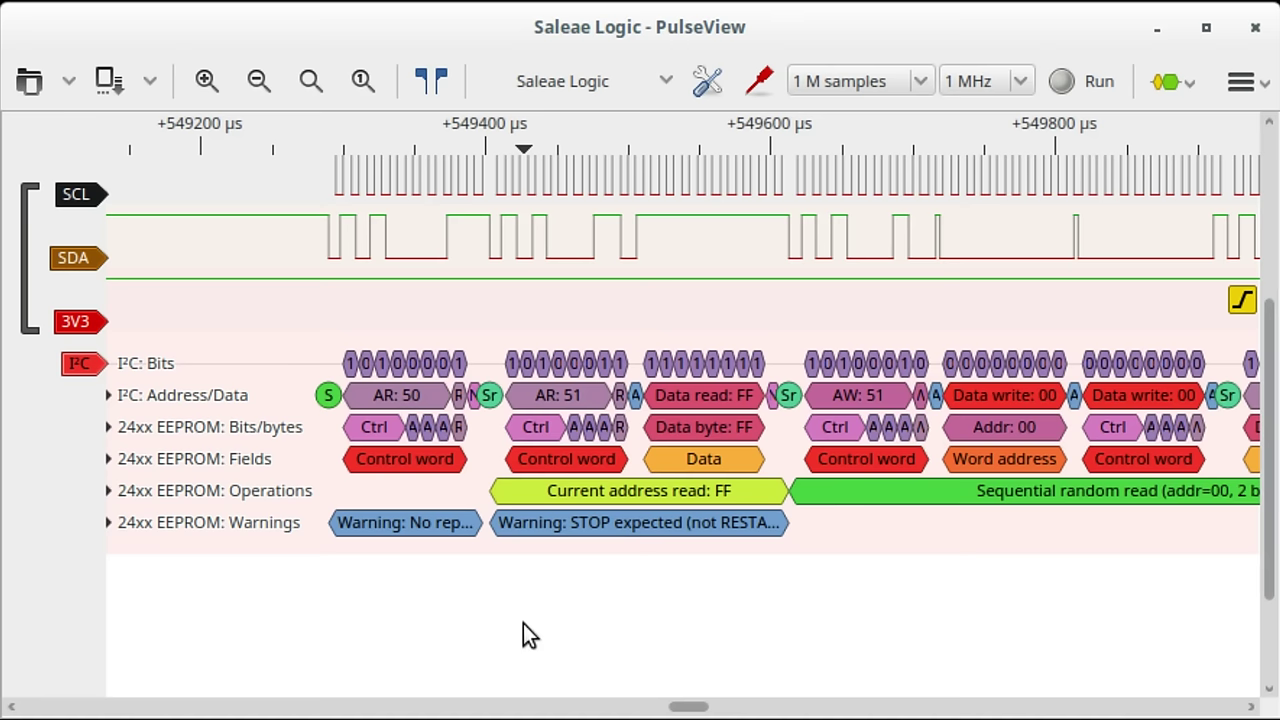
scroll(478, 606, up, 2)
drag(477, 593, 674, 603)
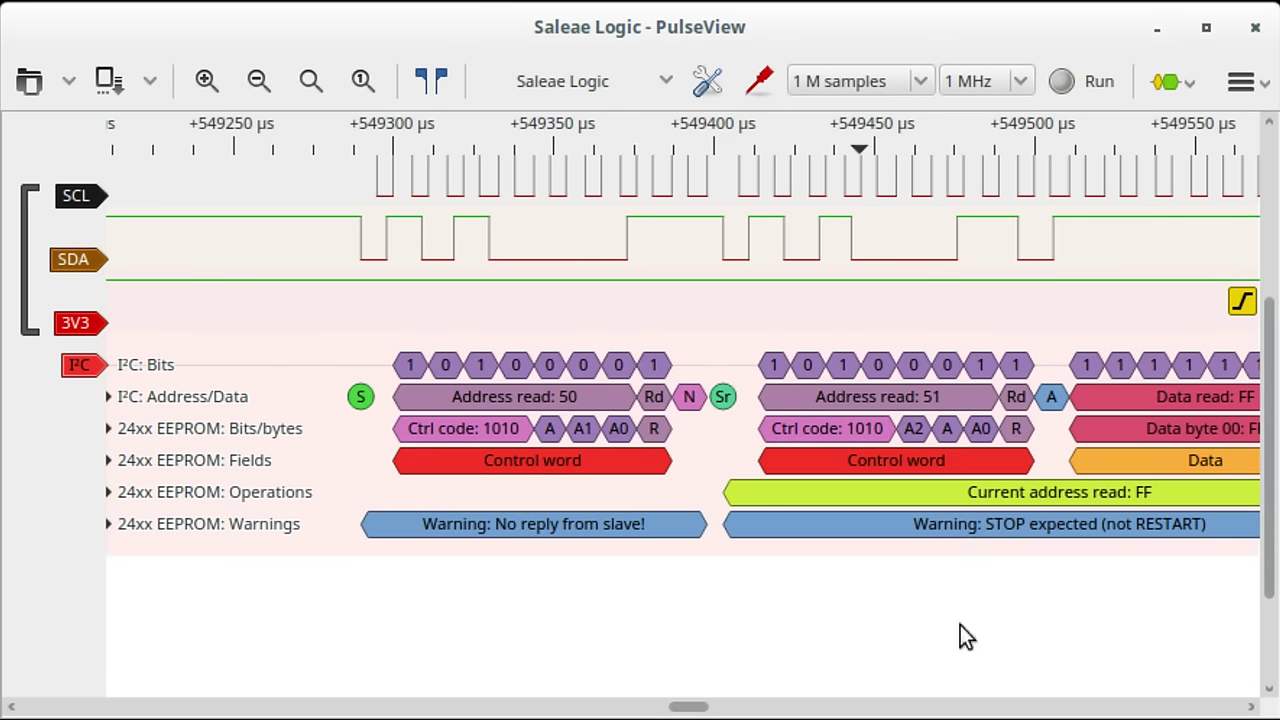
mouse_move(1155, 612)
mouse_down()
mouse_move(926, 601)
mouse_move(777, 614)
mouse_up()
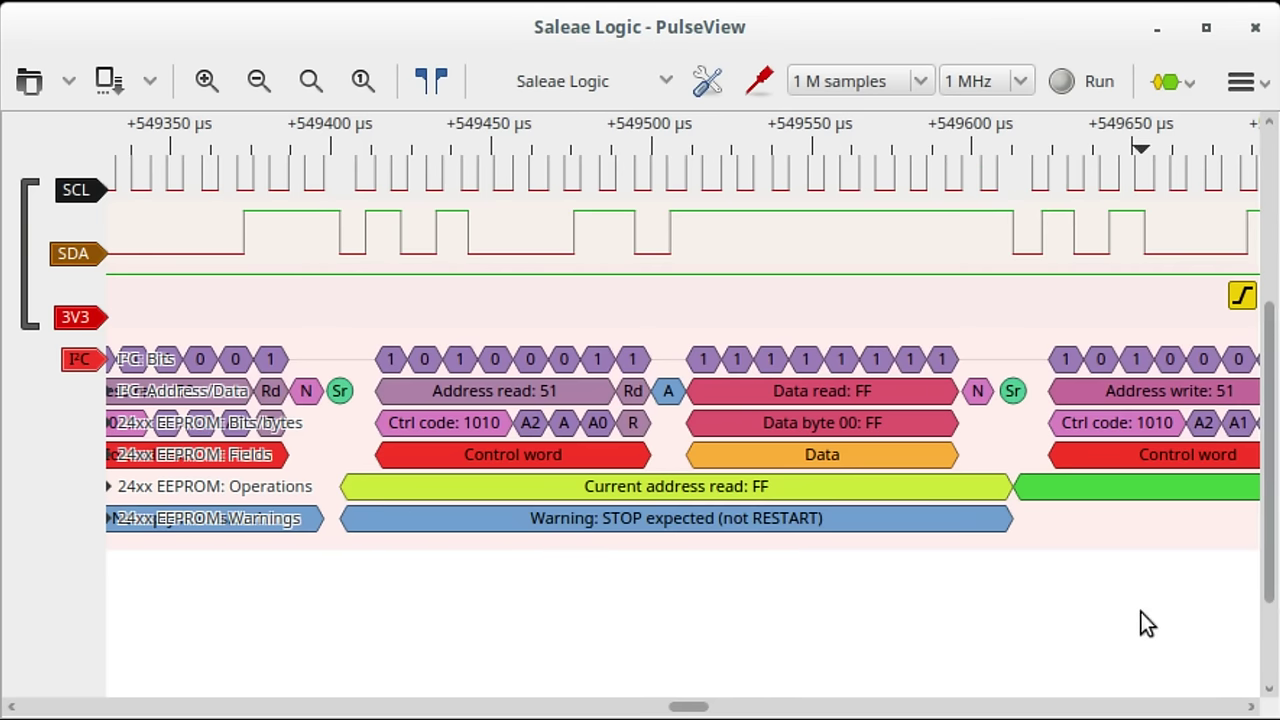
drag(1140, 611, 532, 602)
scroll(874, 568, down, 1)
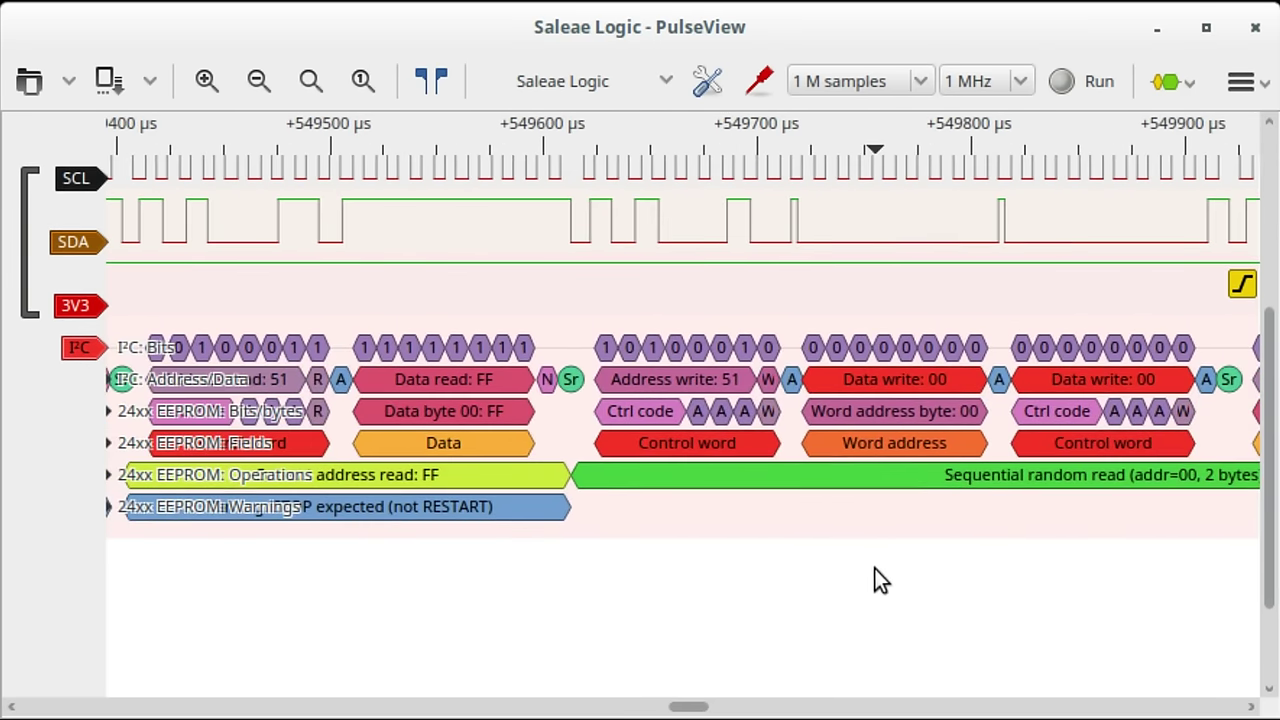
drag(1016, 585, 672, 598)
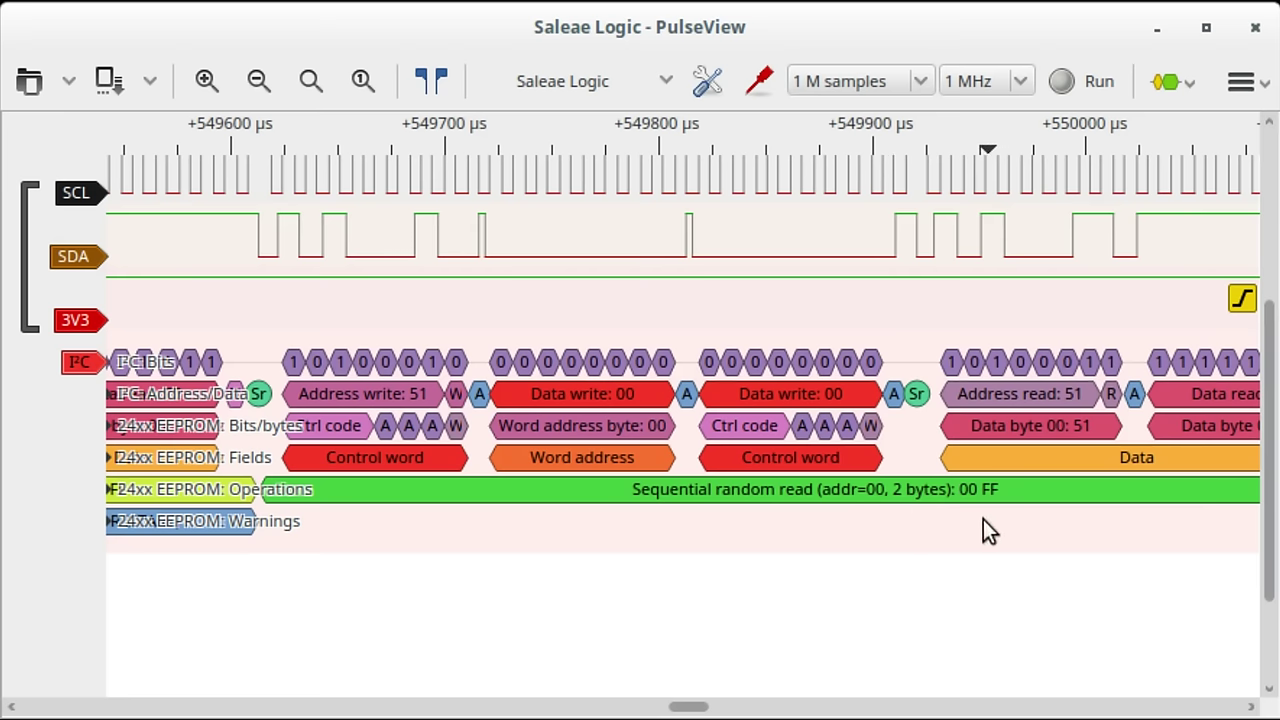
mouse_move(964, 502)
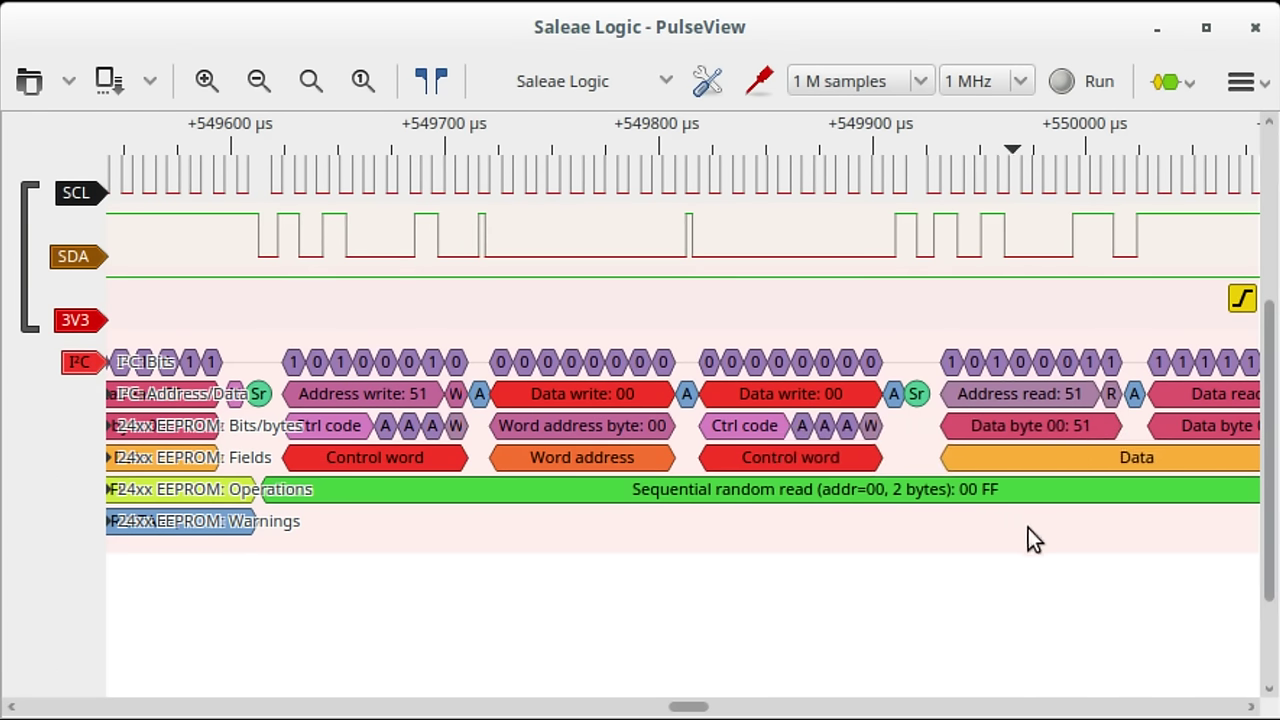
drag(1028, 528, 804, 557)
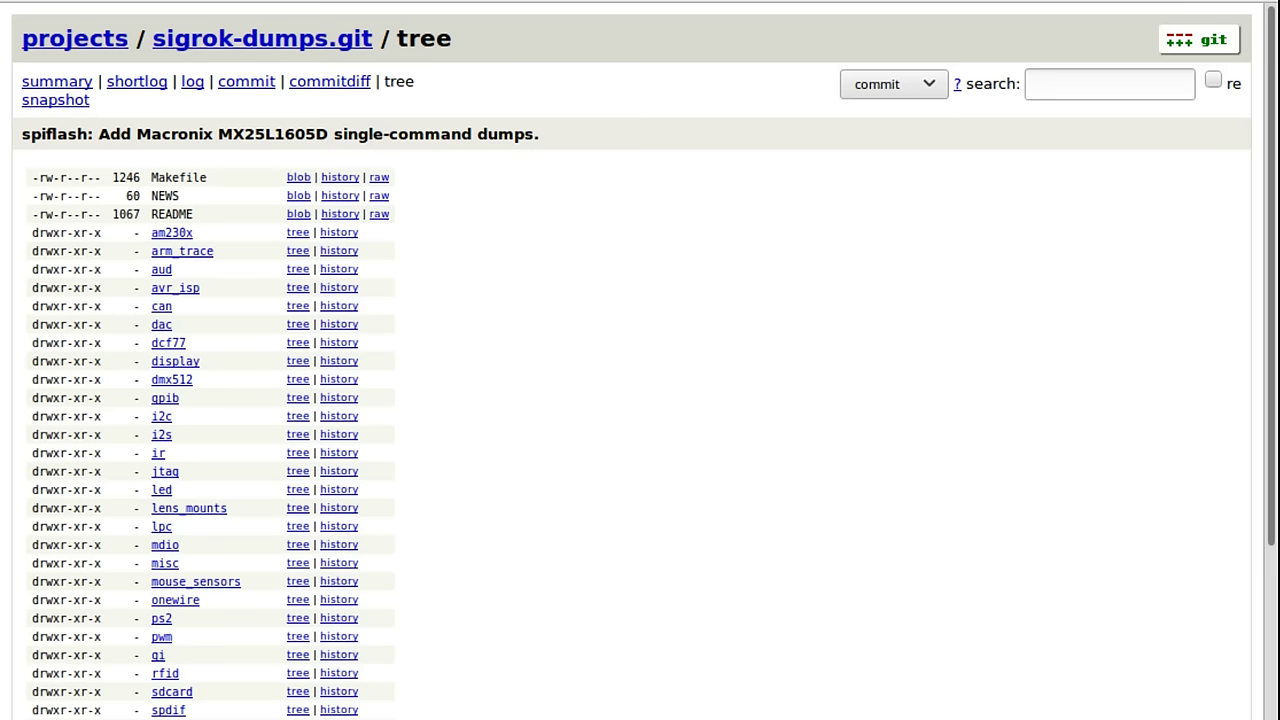
Look through the protocol folders of the sigrok-dumps git repository in the browser and read through its commit shortlog.
scroll(640, 360, down, 4)
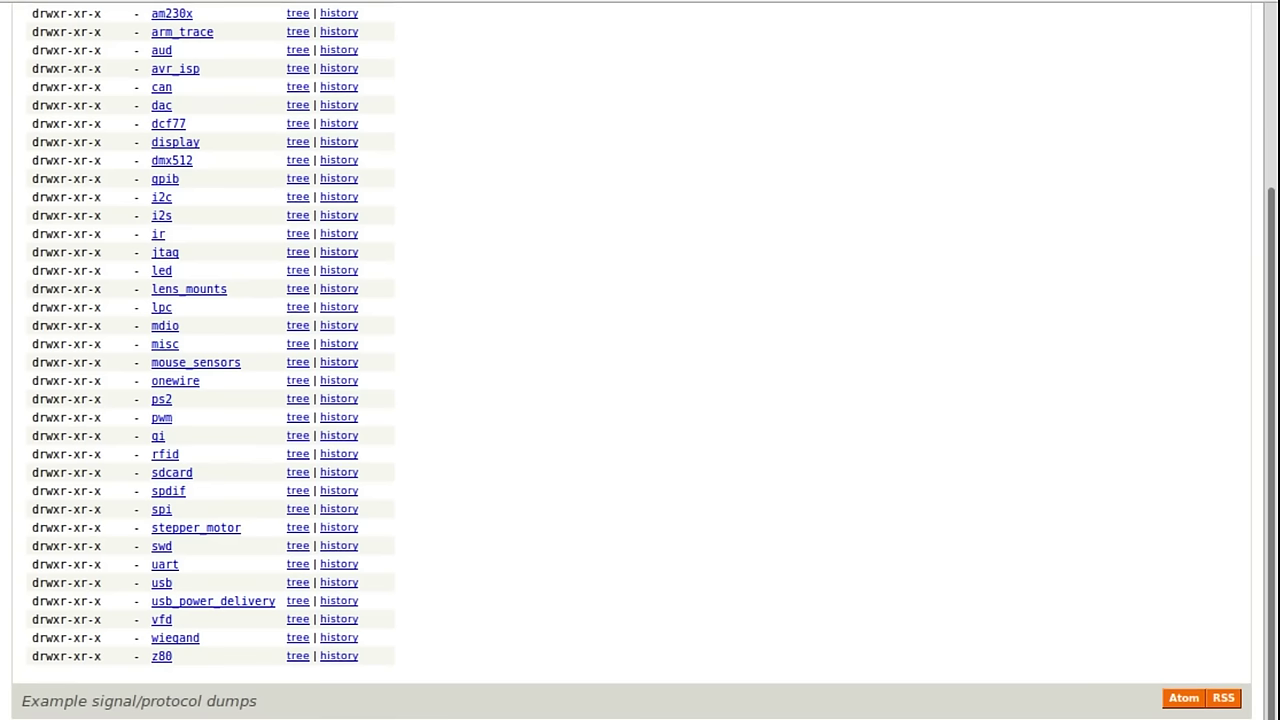
scroll(640, 360, up, 4)
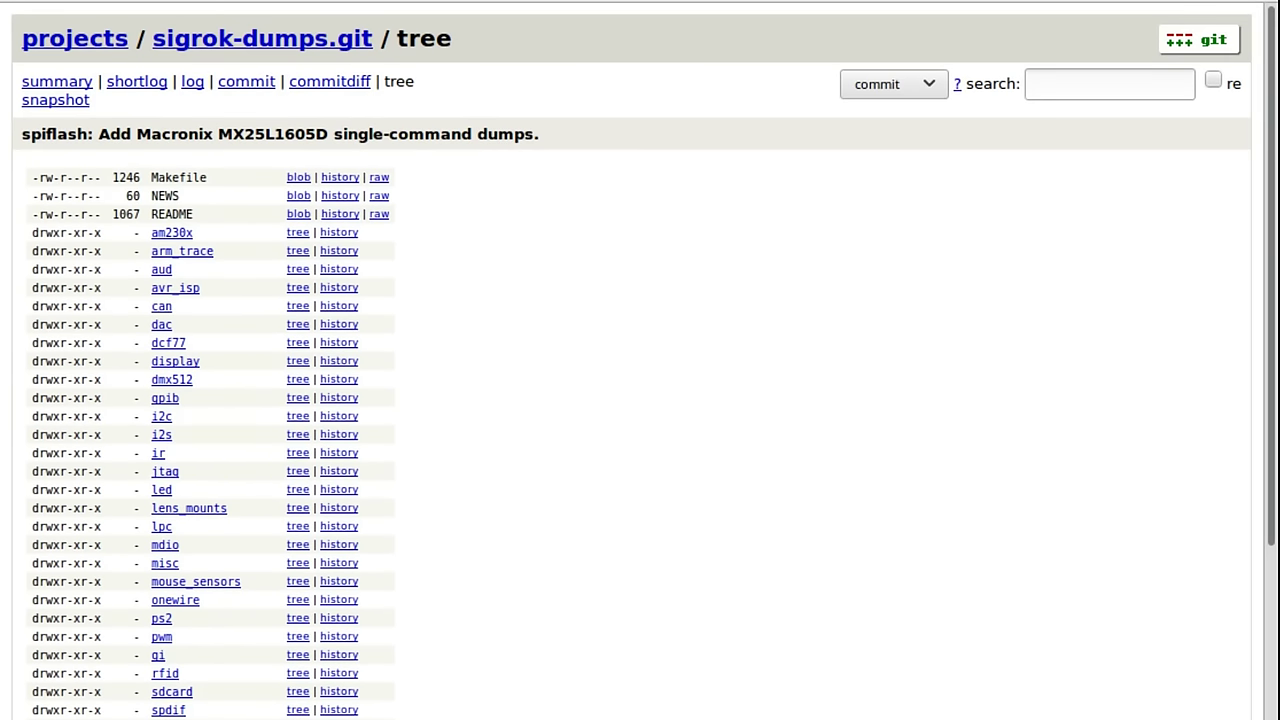
click(137, 81)
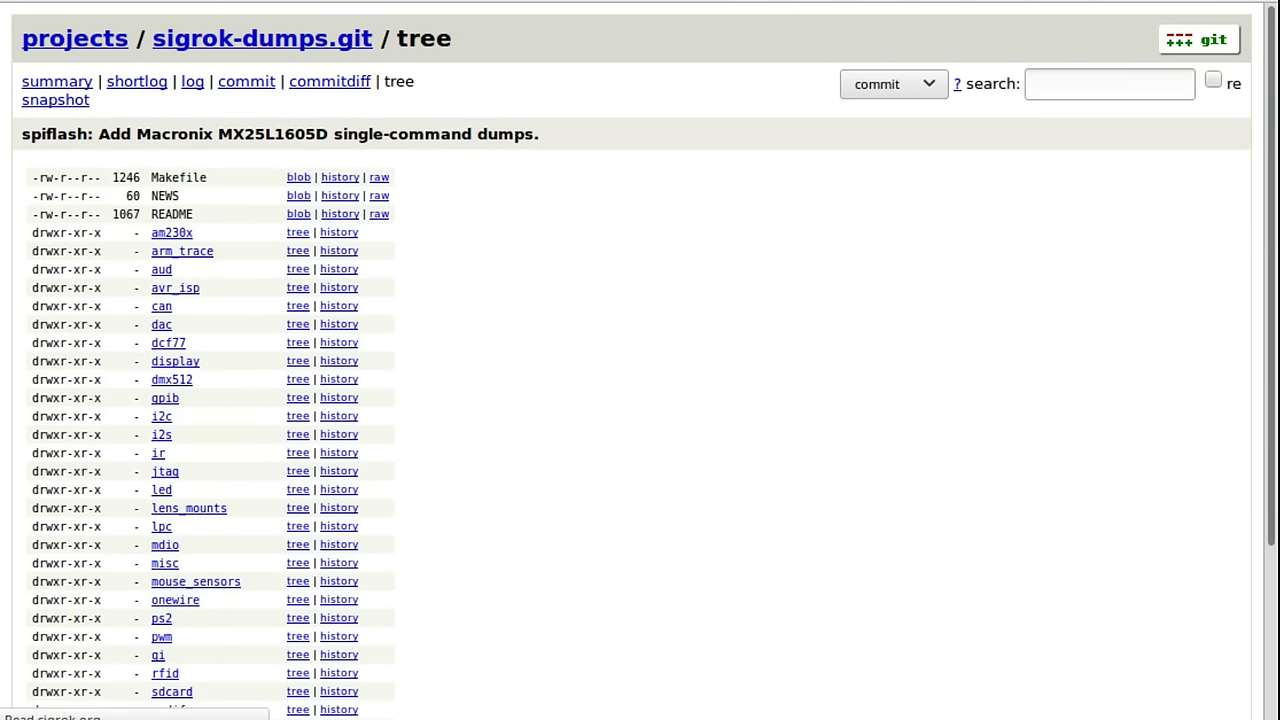
scroll(640, 360, down, 5)
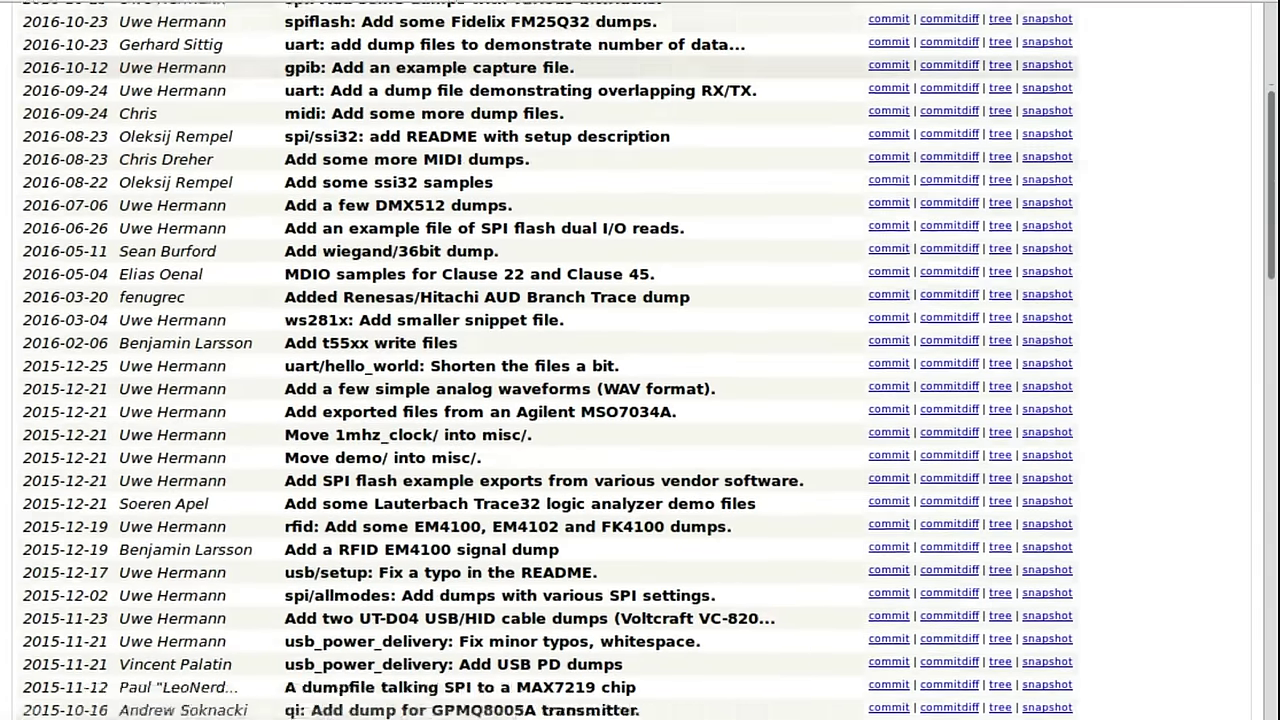
scroll(174, 95, down, 10)
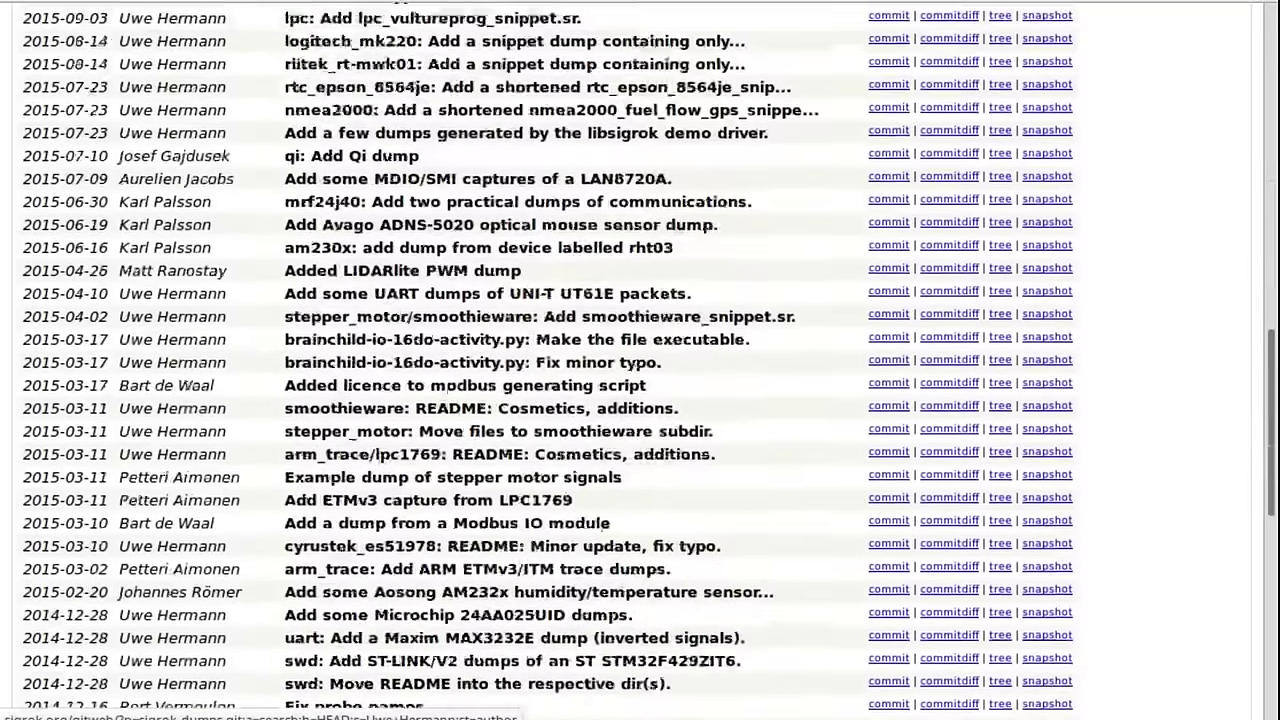
scroll(174, 95, up, 15)
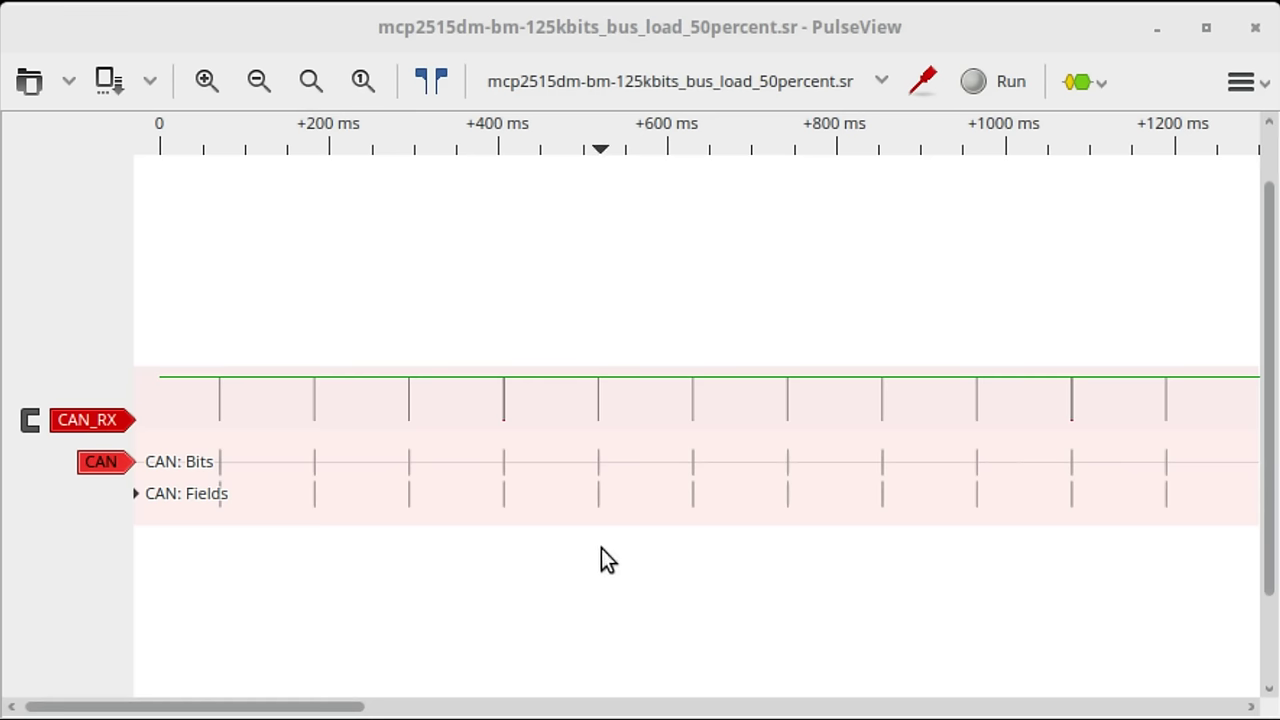
Examine the decoded CAN bits and fields near +518.6 ms in mcp2515dm-bm-125kbits_bus_load_50percent.sr.
scroll(600, 540, up, 12)
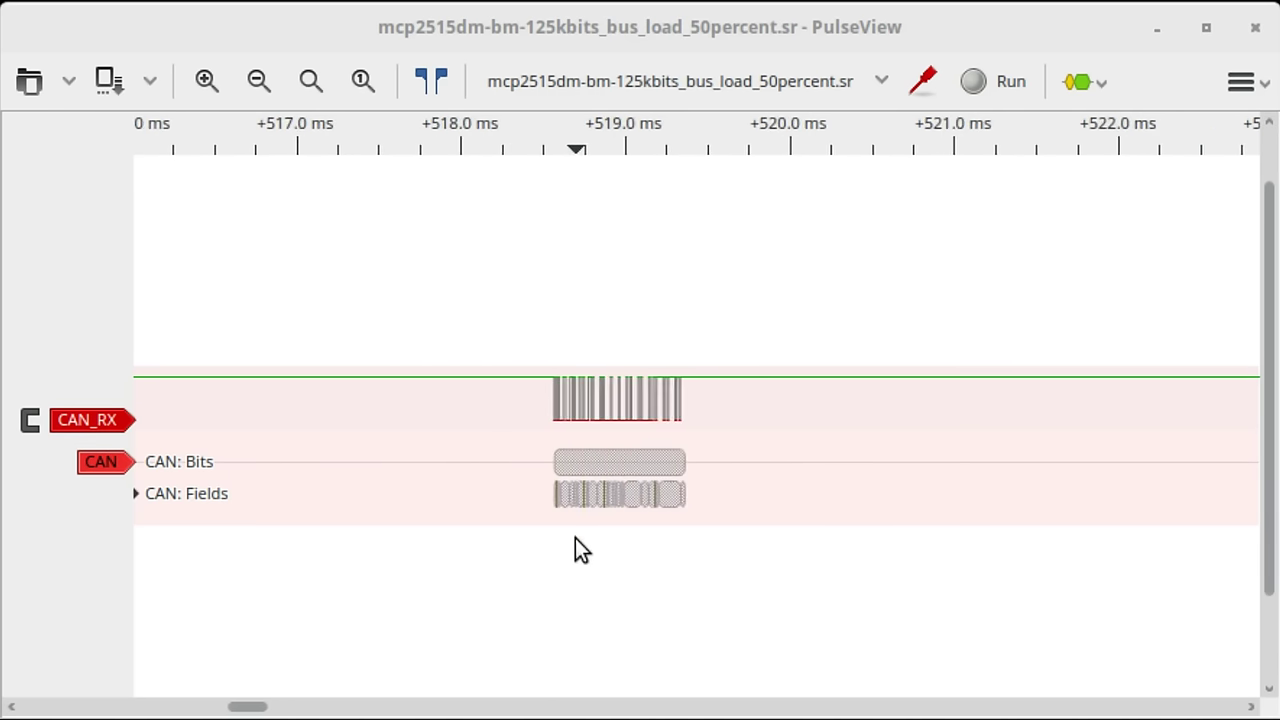
scroll(580, 549, up, 12)
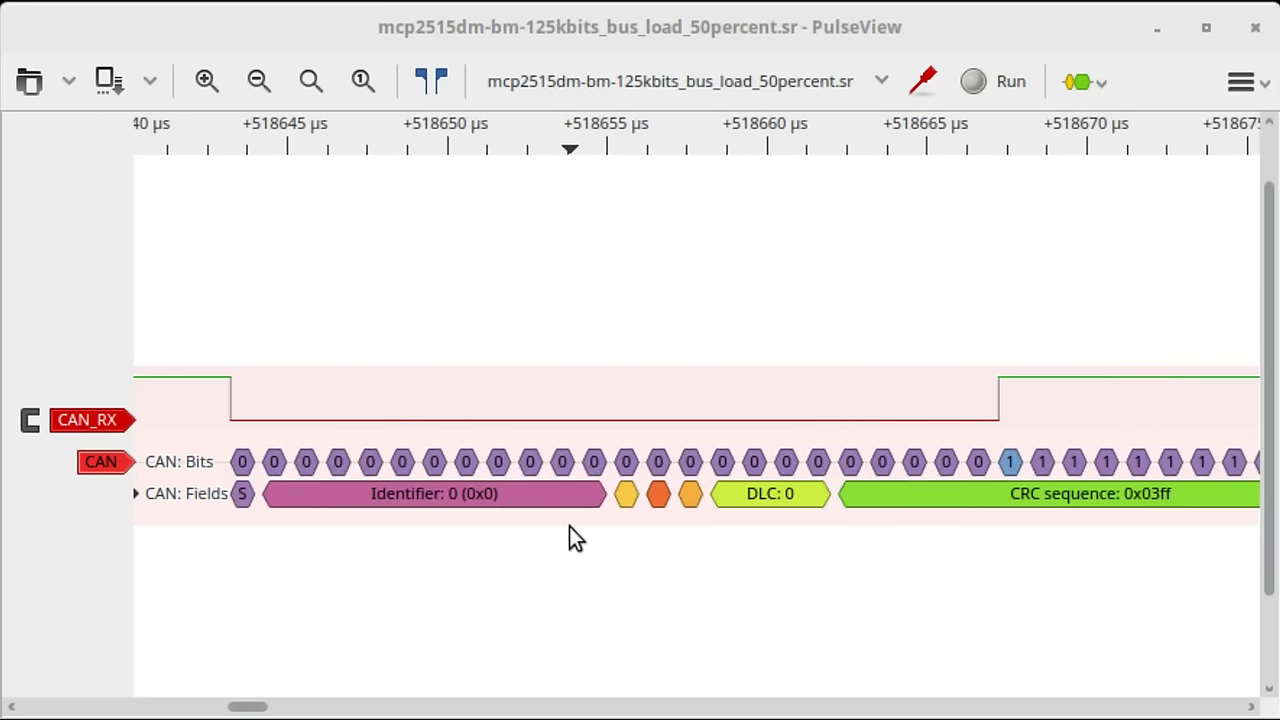
drag(799, 509, 63, 452)
drag(974, 514, 174, 514)
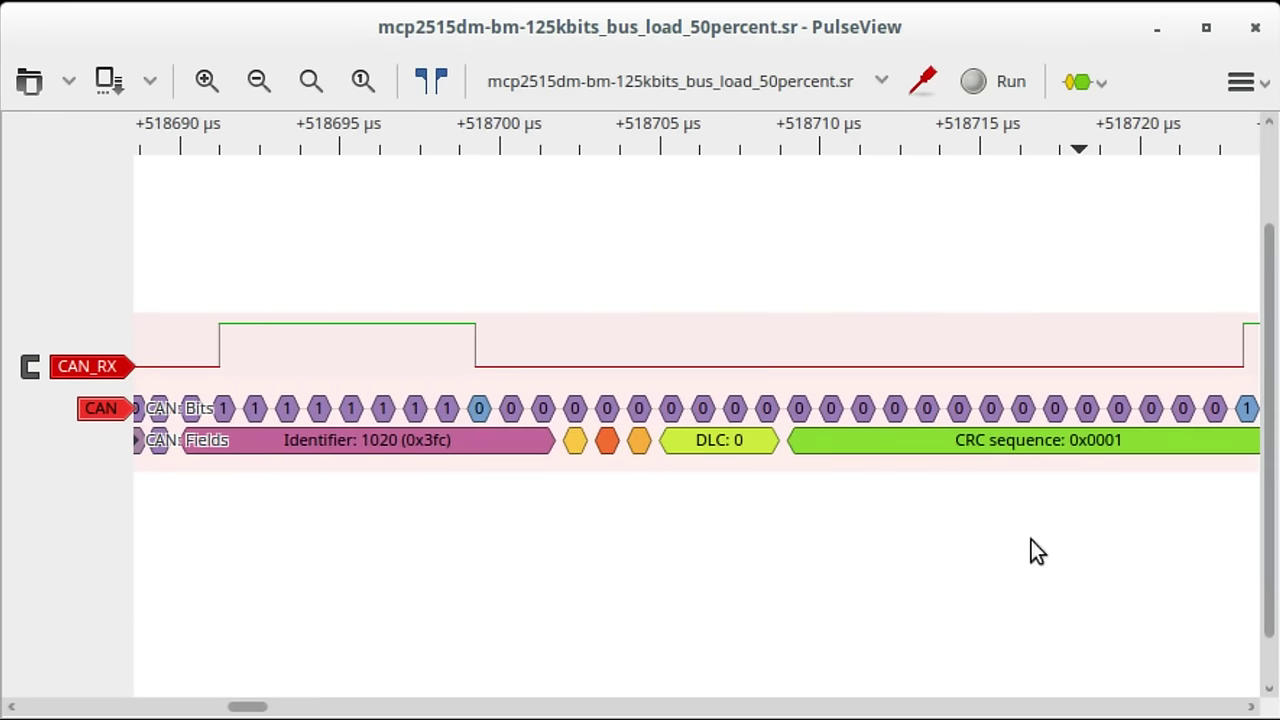
drag(1031, 551, 317, 606)
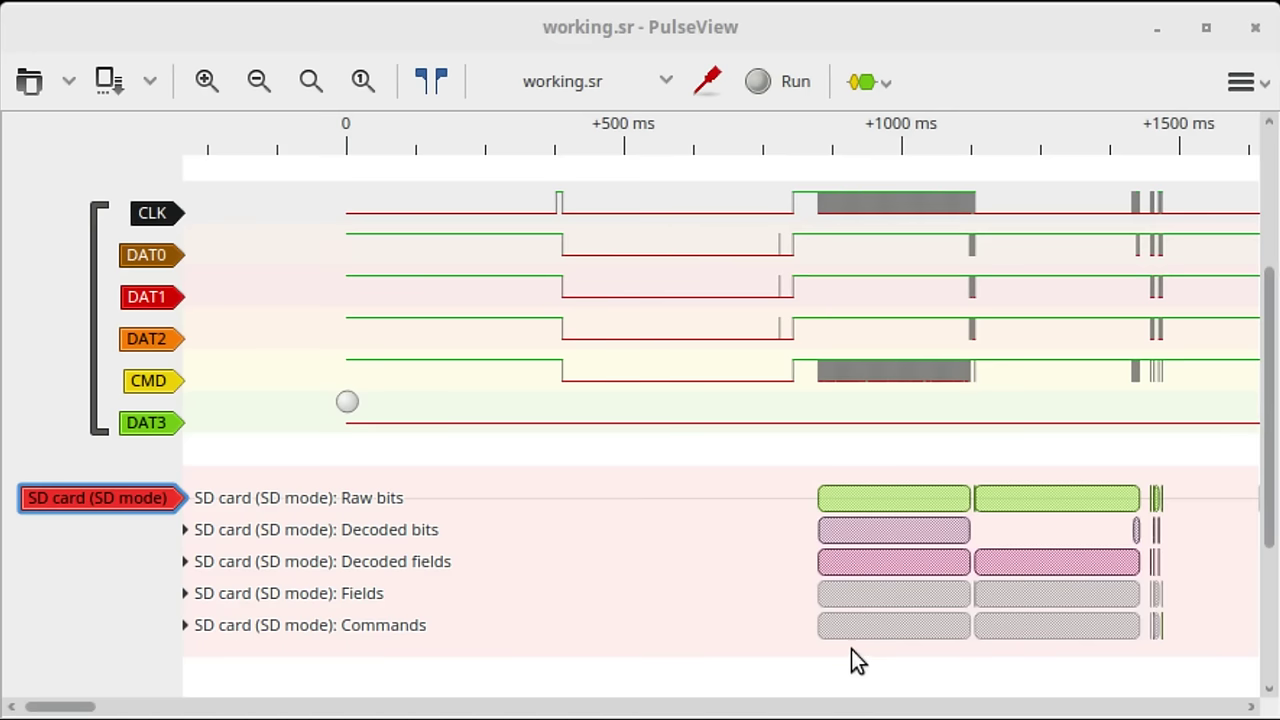
Examine the decoded SD card commands and fields around +895.8 ms in working.sr.
scroll(808, 603, up, 8)
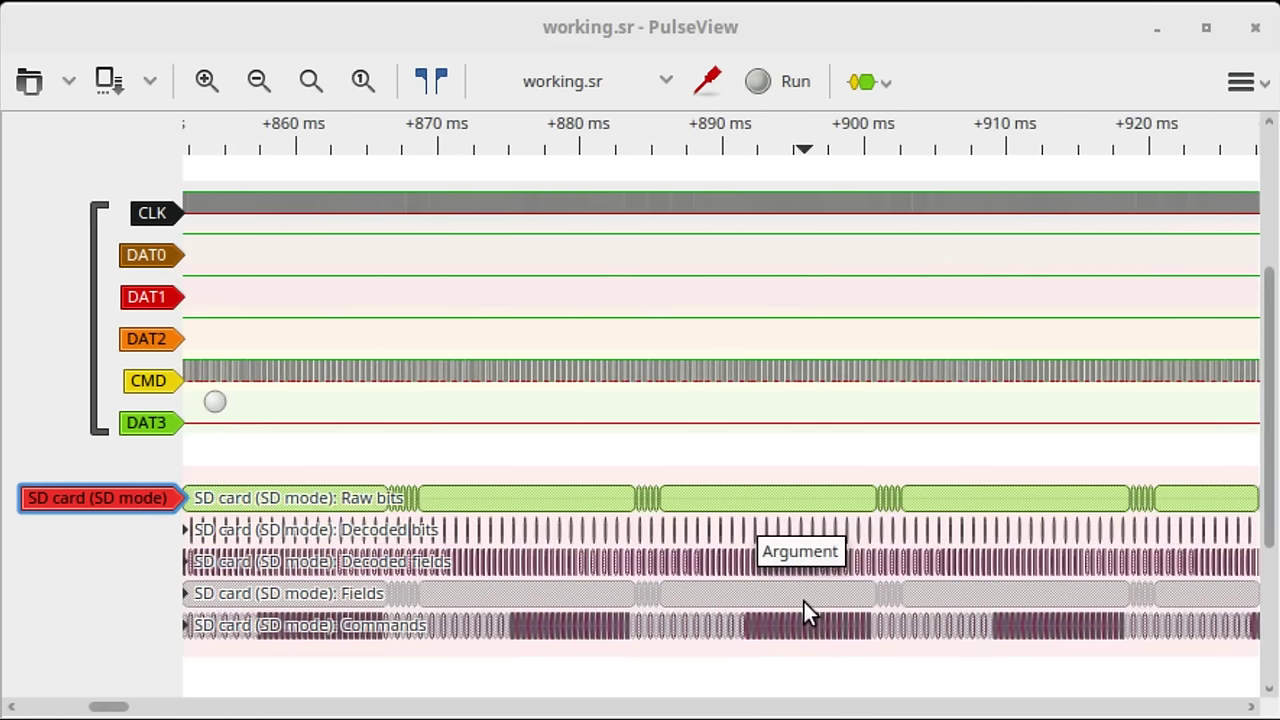
scroll(804, 602, up, 12)
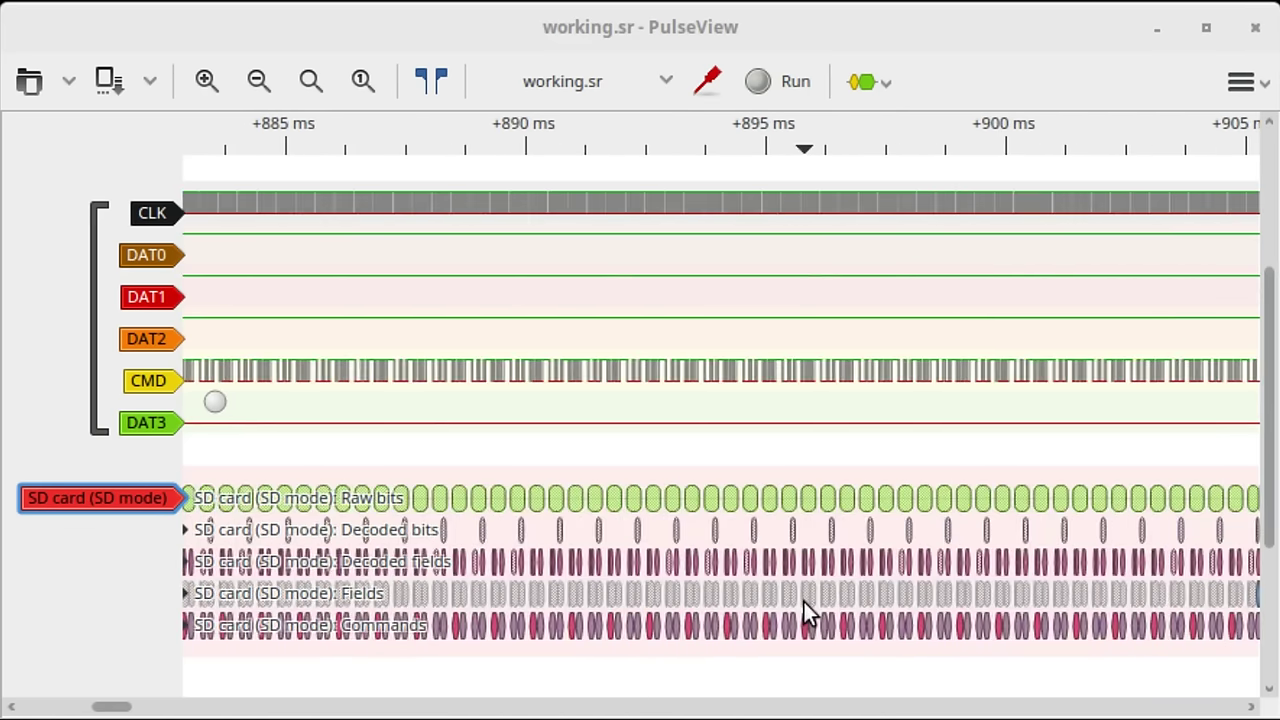
scroll(805, 603, up, 2)
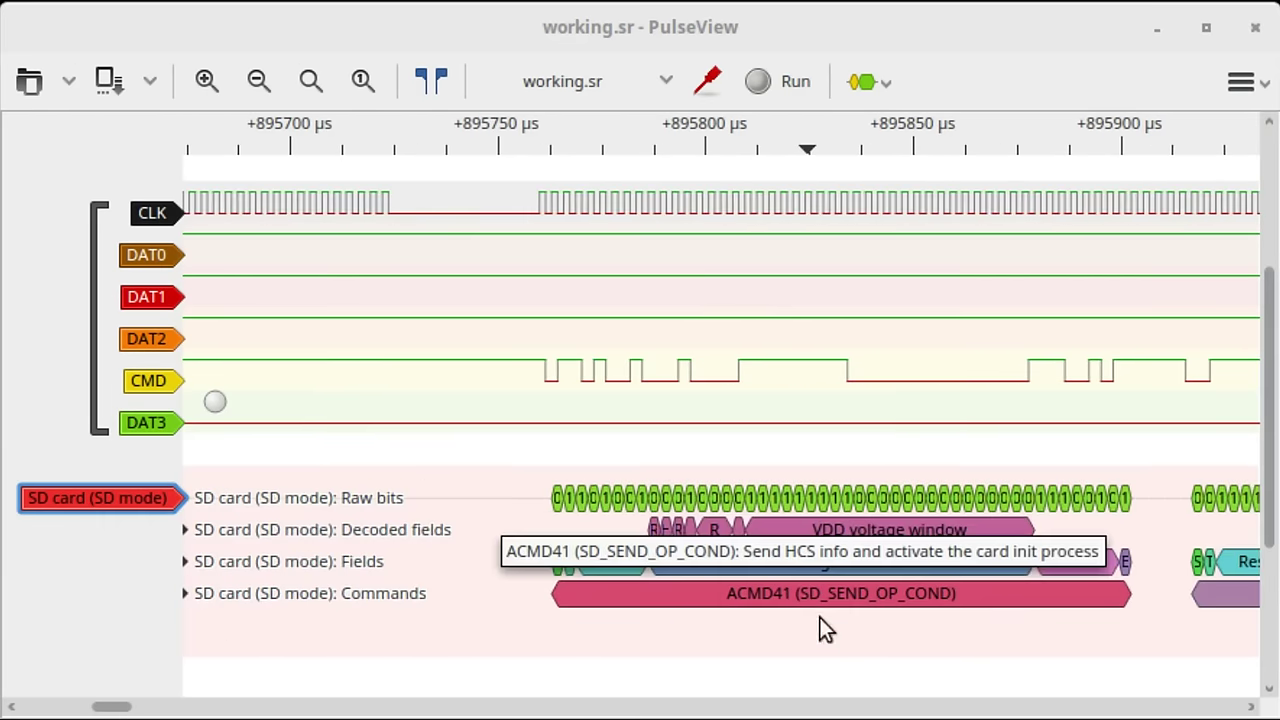
drag(749, 657, 30, 690)
scroll(640, 400, right, 10)
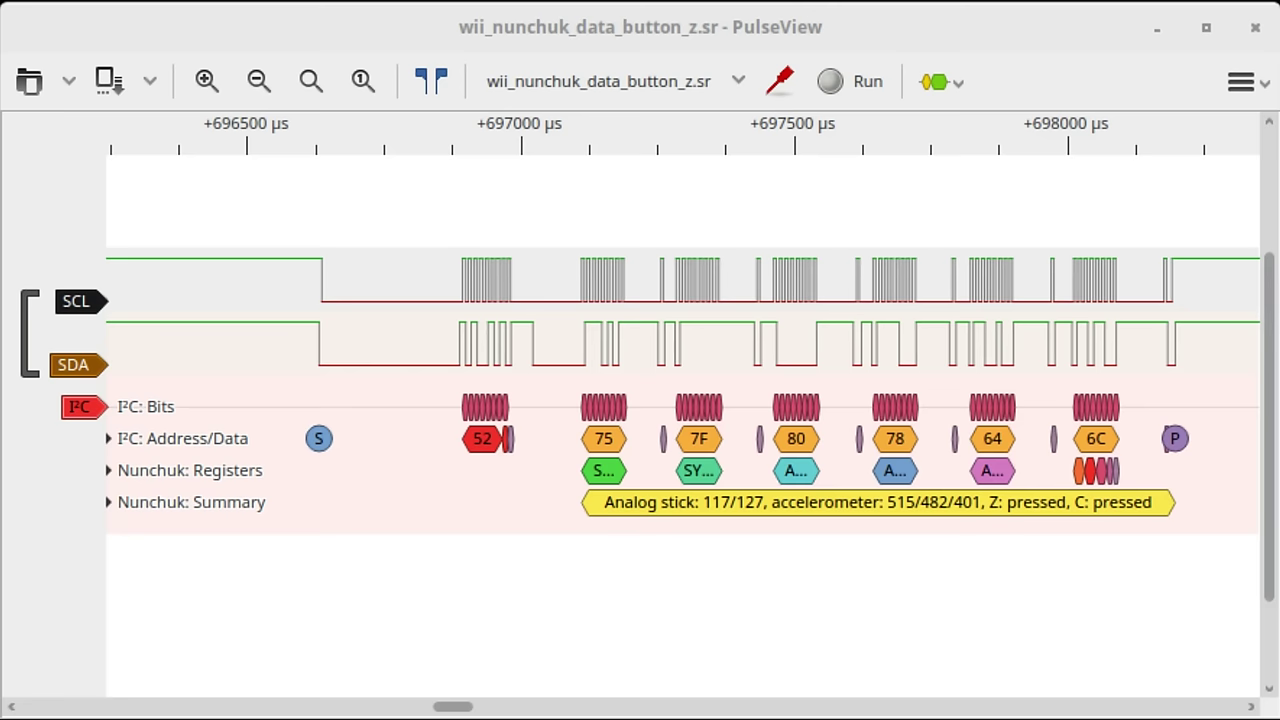
Examine the decoded Nunchuk registers and summary along the I²C transaction from about +697000 µs in wii_nunchuk_data_button_z.sr.
scroll(617, 502, up, 5)
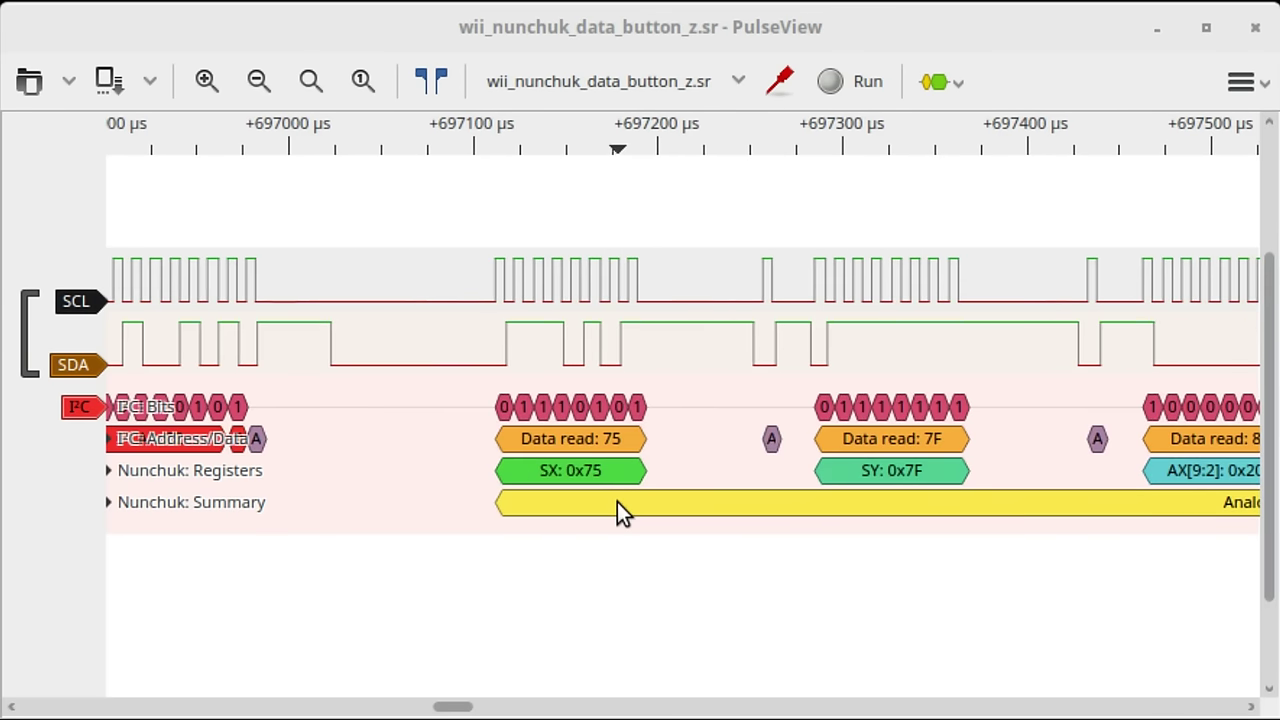
drag(1086, 648, 426, 631)
drag(977, 629, 299, 619)
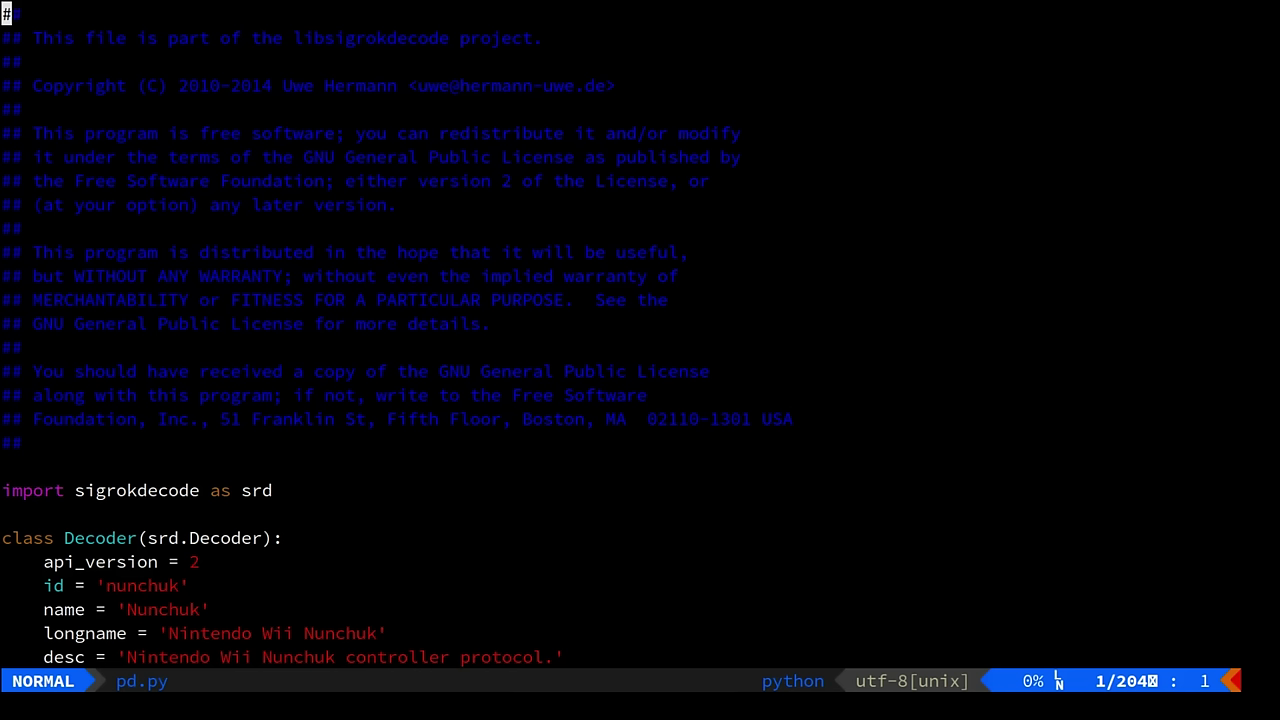
Read through the Nunchuk decoder source pd.py in the text editor, from the licence header down to the state machine.
key(j)
key(j)
key(j)
key(j)
key(j)
key(j)
key(j)
key(j)
key(j)
key(j)
key(j)
key(j)
key(j)
key(j)
key(j)
key(j)
key(j)
key(j)
key(j)
key(j)
key(j)
key(j)
key(j)
key(j)
key(j)
key(j)
key(j)
key(j)
key(j)
key(j)
key(j)
key(j)
key(j)
key(j)
key(j)
key(j)
key(j)
key(j)
key(j)
key(j)
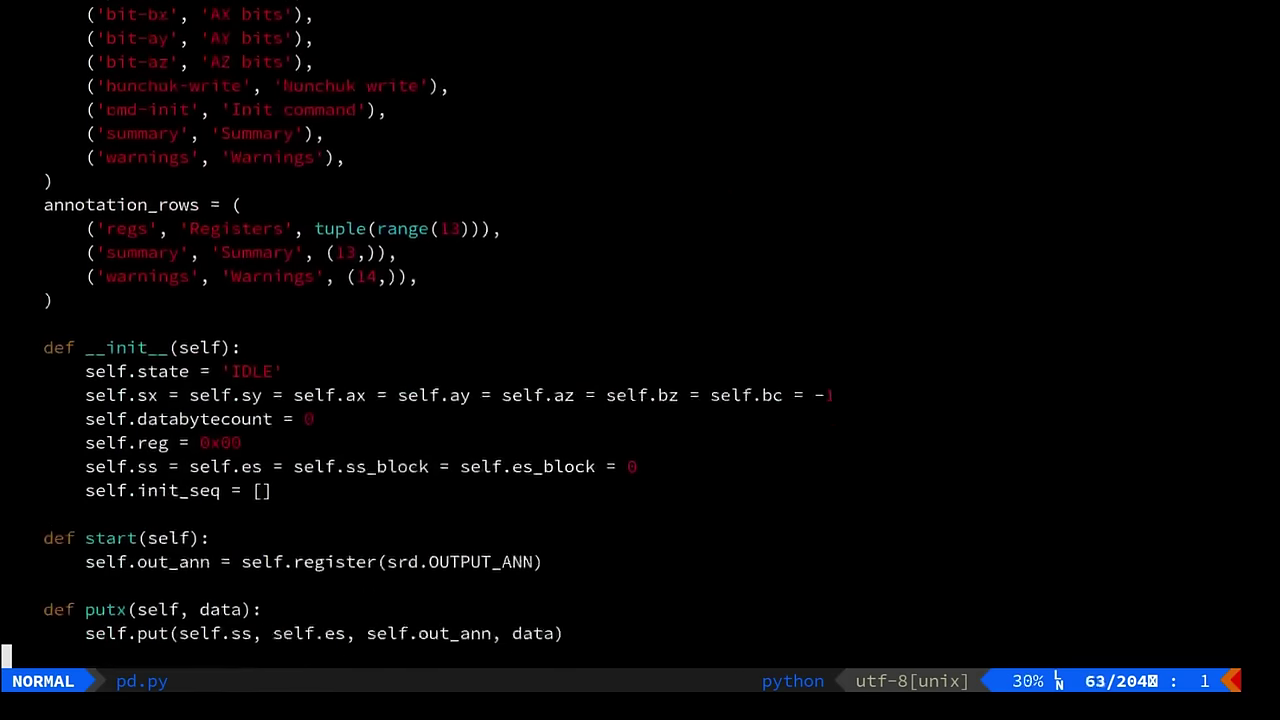
key(j)
key(j)
key(j)
key(j)
key(j)
key(j)
key(j)
key(j)
key(j)
key(j)
key(j)
key(j)
key(j)
key(j)
key(j)
key(j)
key(j)
key(j)
key(j)
key(j)
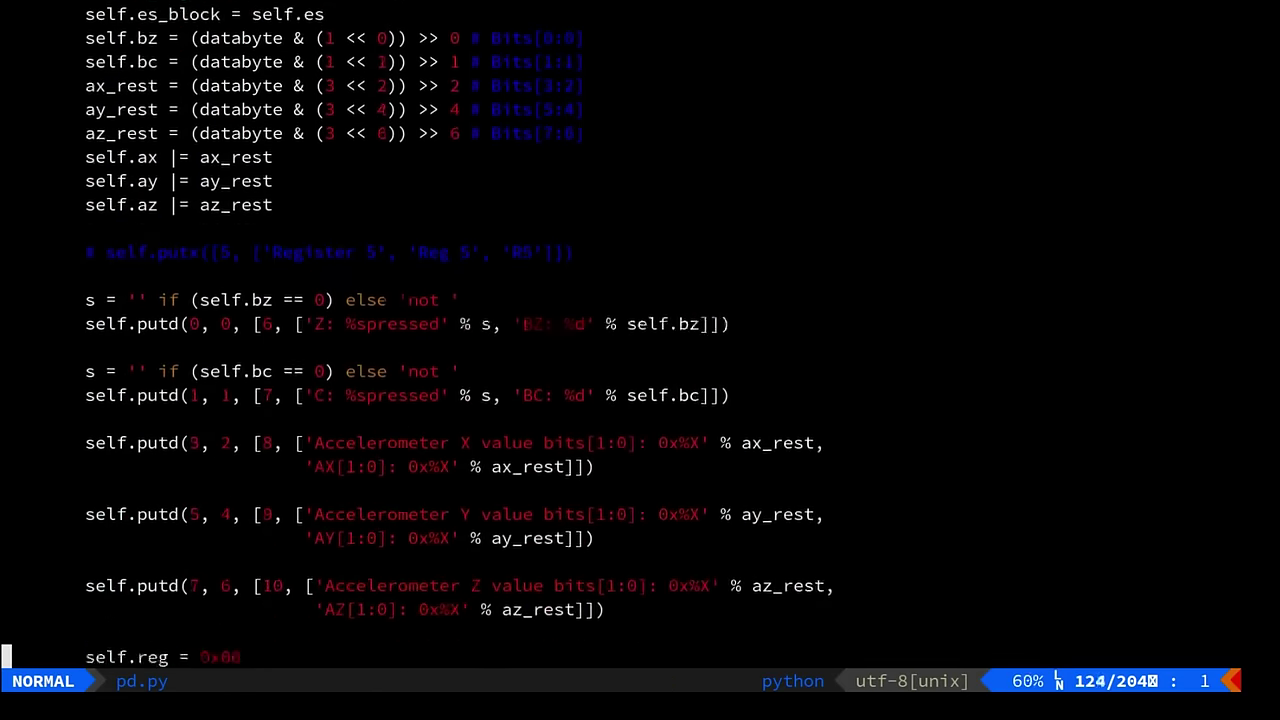
key(j)
key(j)
key(j)
key(j)
key(j)
key(j)
key(j)
key(j)
key(j)
key(j)
key(j)
key(j)
key(j)
key(j)
key(j)
key(j)
key(j)
key(j)
key(j)
key(j)
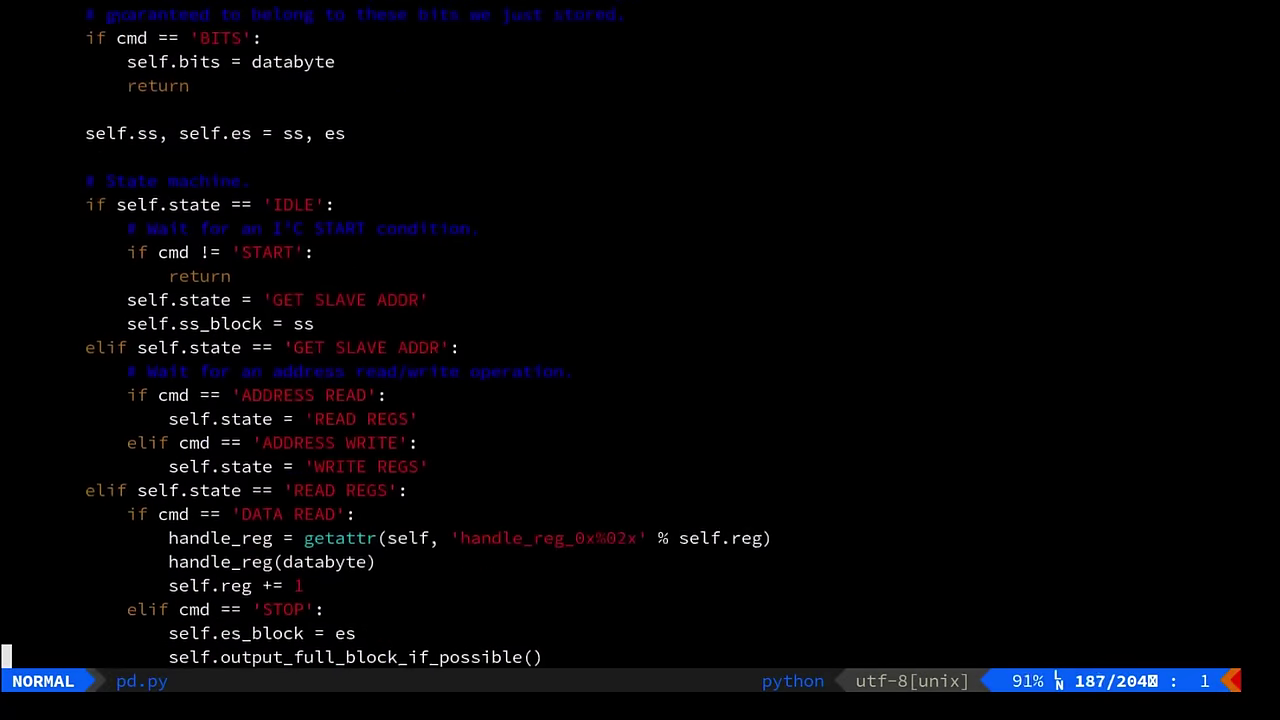
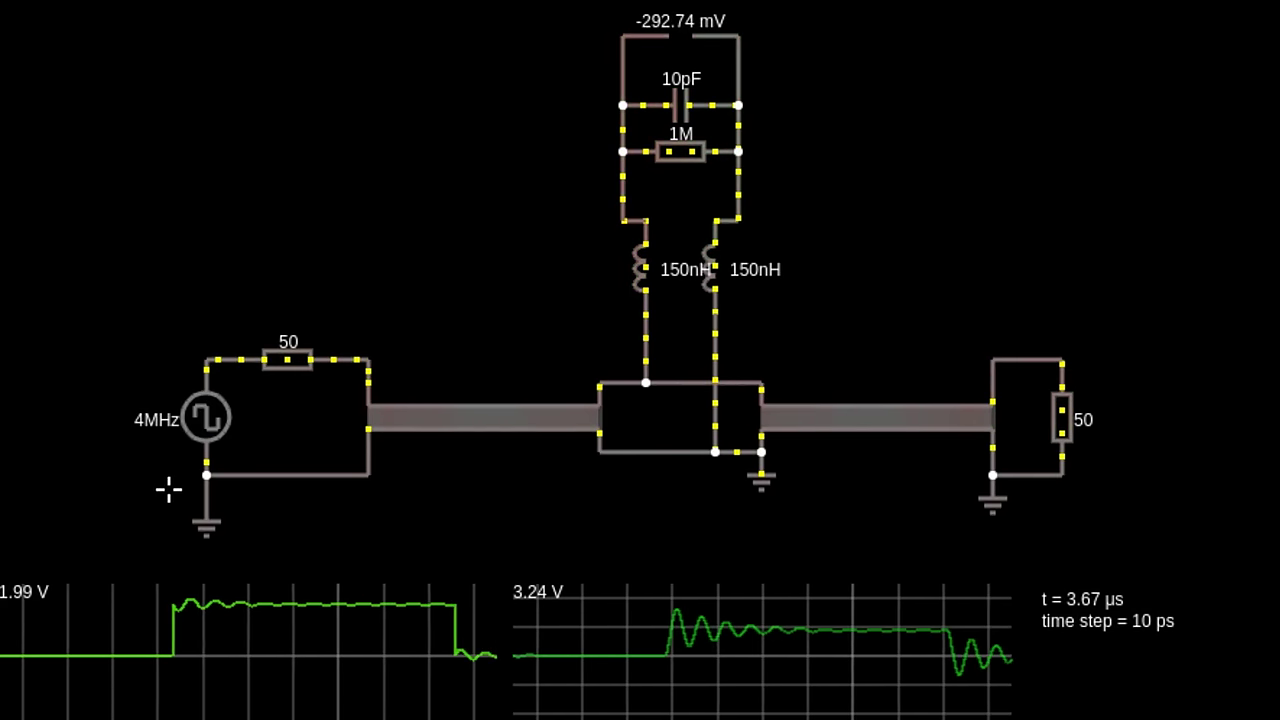
In the circuit simulator, set the square wave source's frequency to 20 MHz.
right_click(190, 418)
click(304, 441)
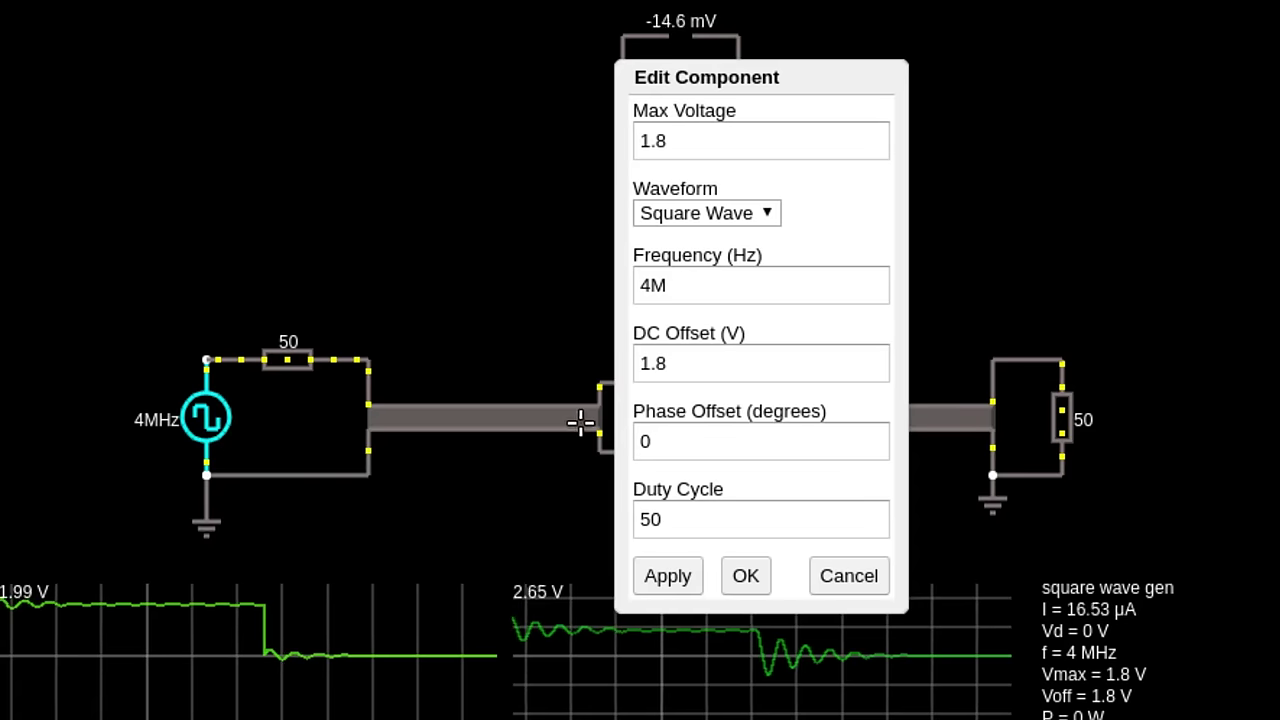
click(648, 290)
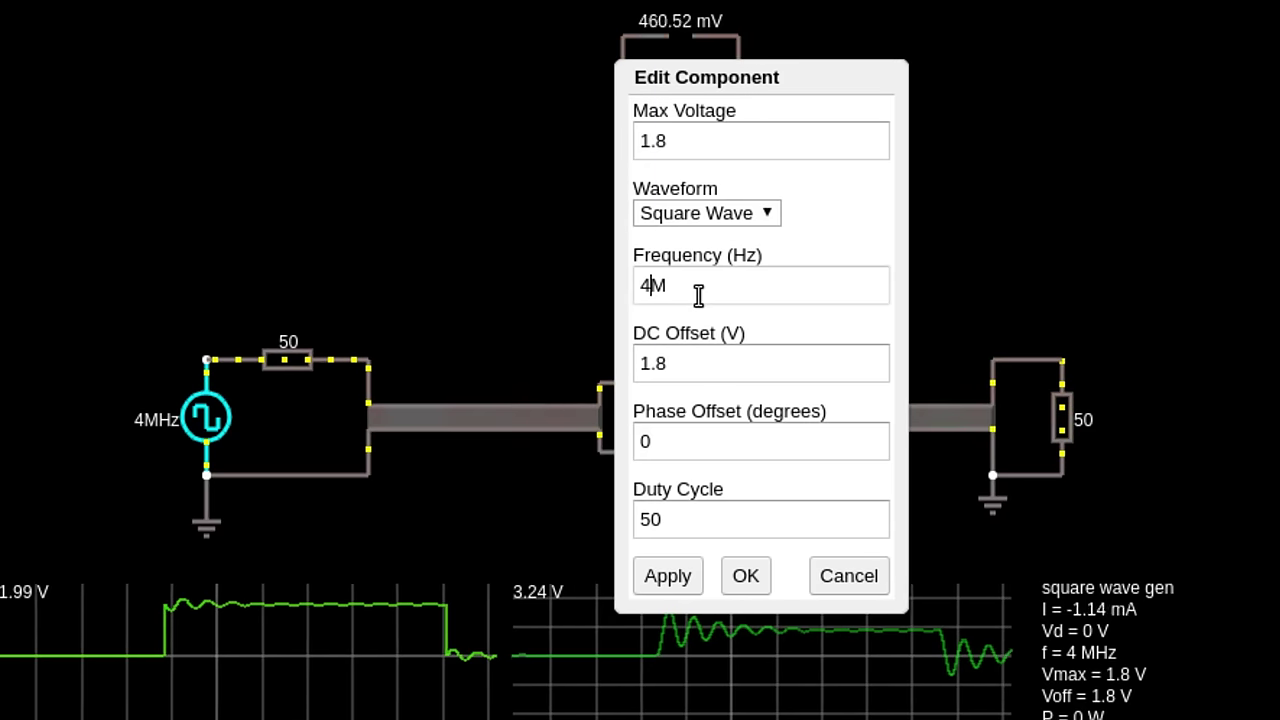
key(BackSpace)
text(20)
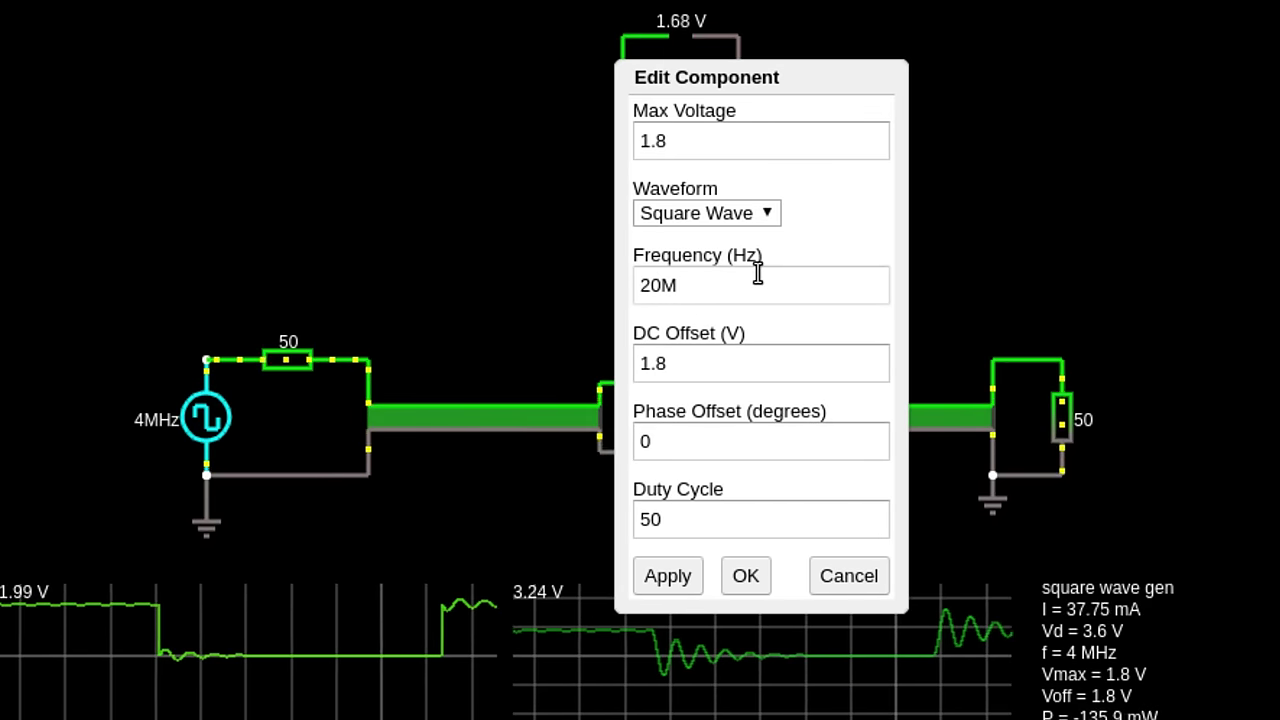
click(737, 578)
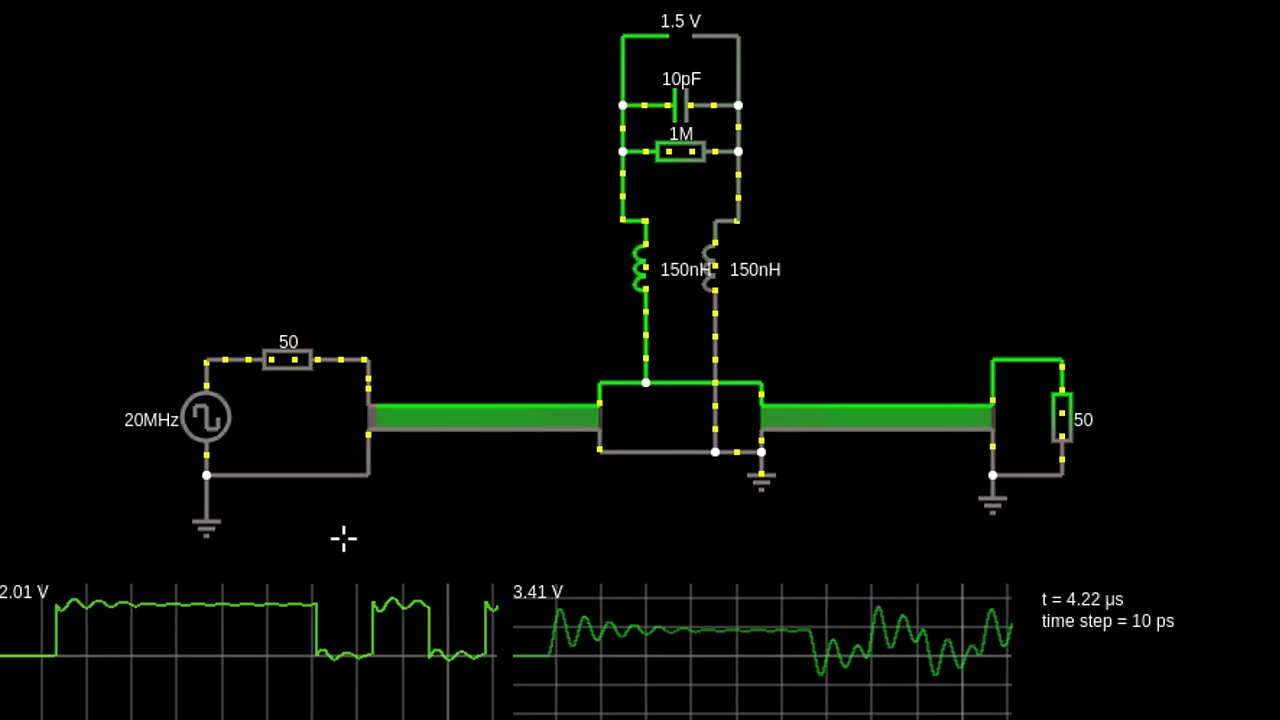
mouse_move(255, 652)
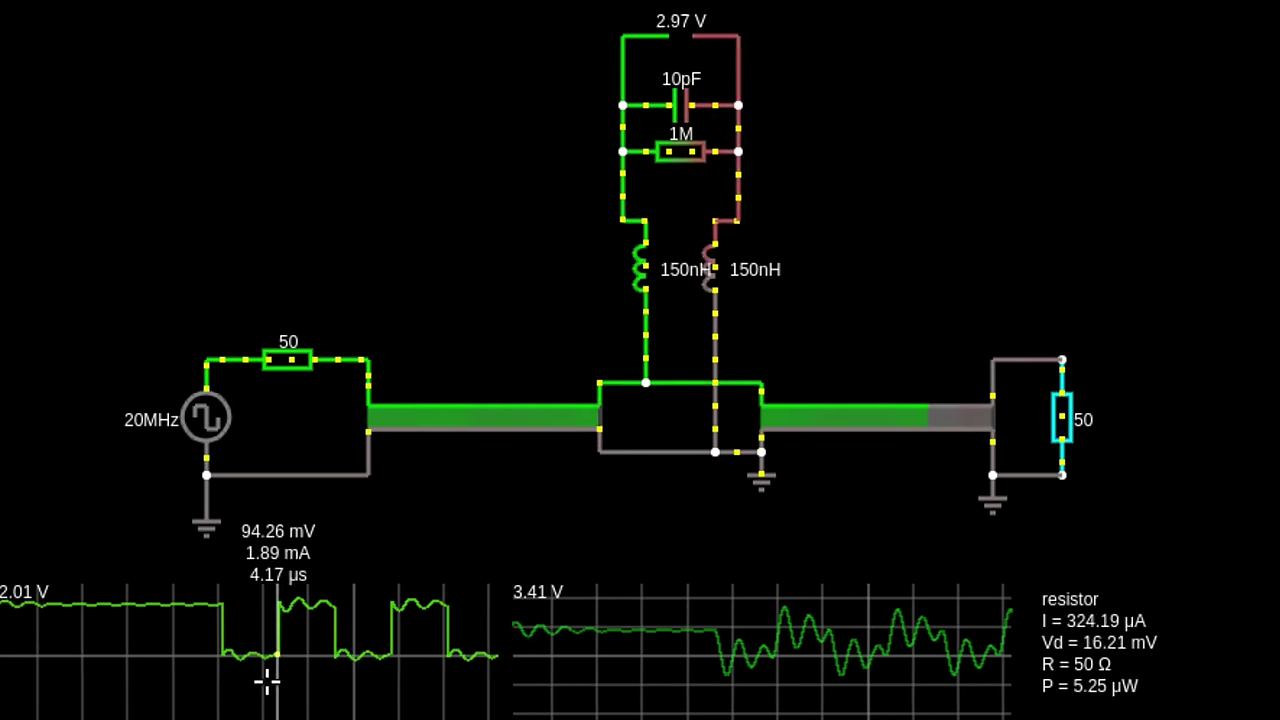
mouse_move(206, 677)
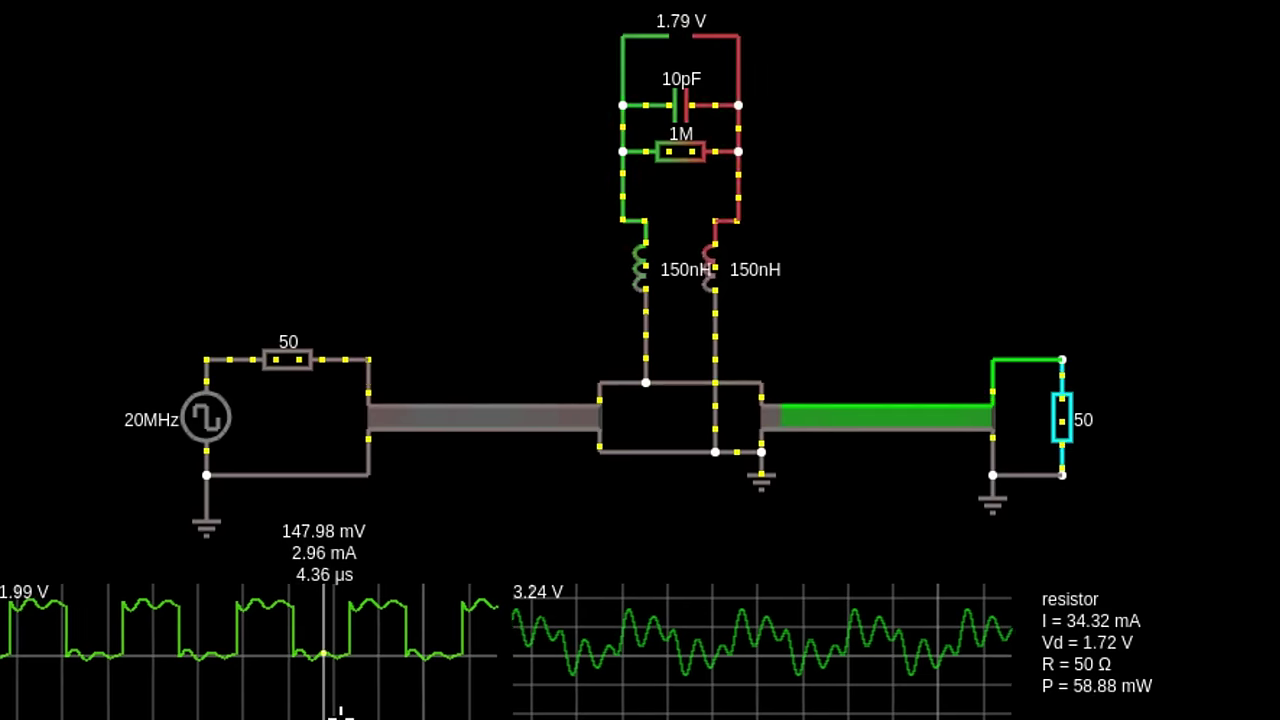
mouse_move(767, 698)
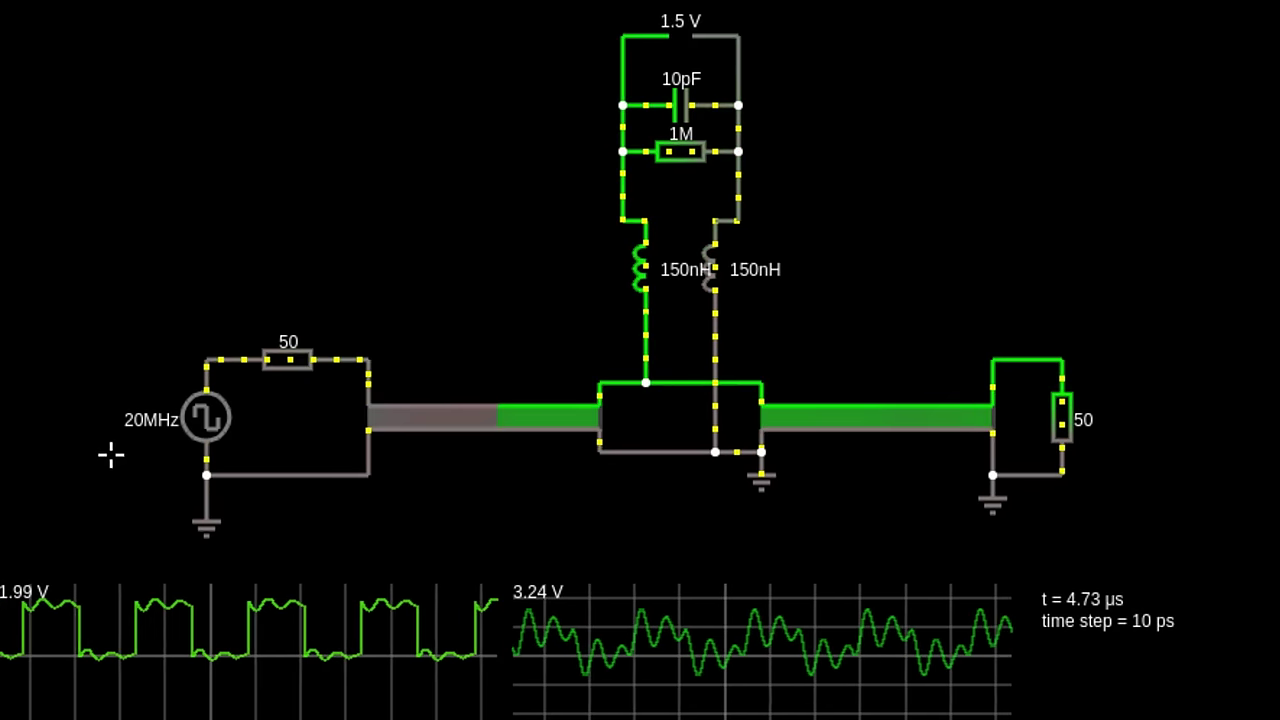
Set the square wave source's frequency to 100 MHz.
right_click(210, 424)
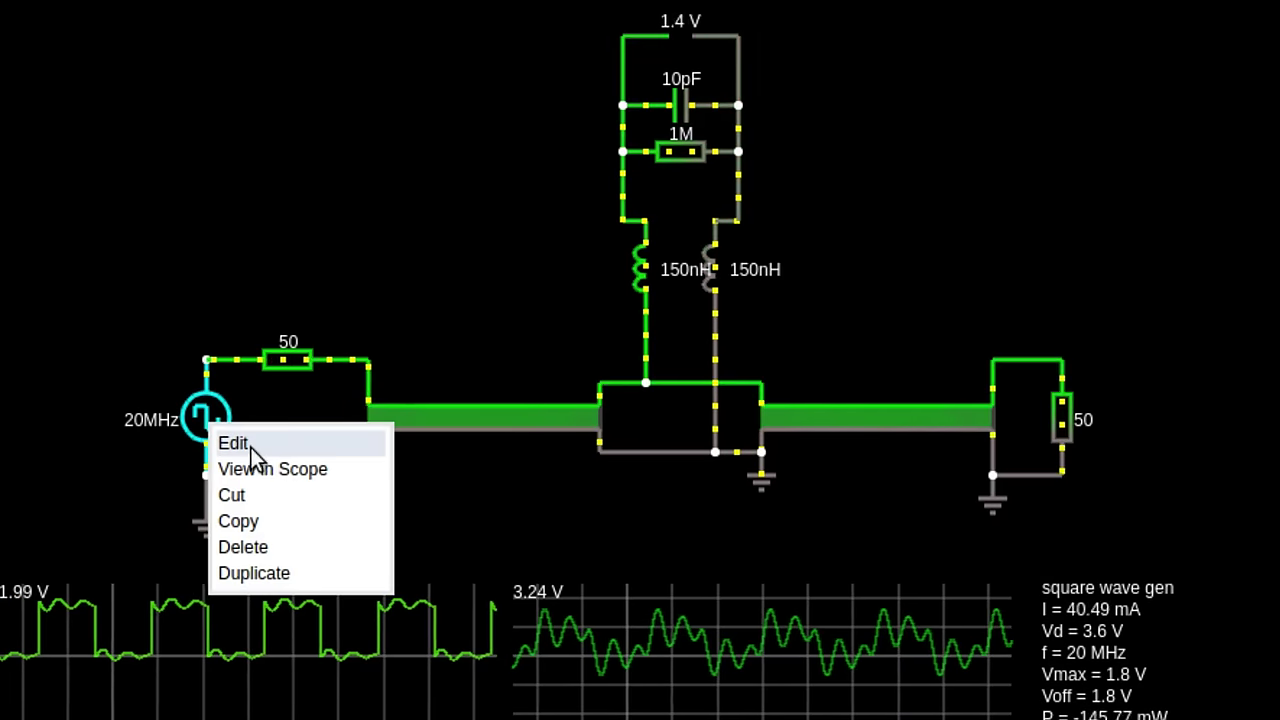
click(250, 447)
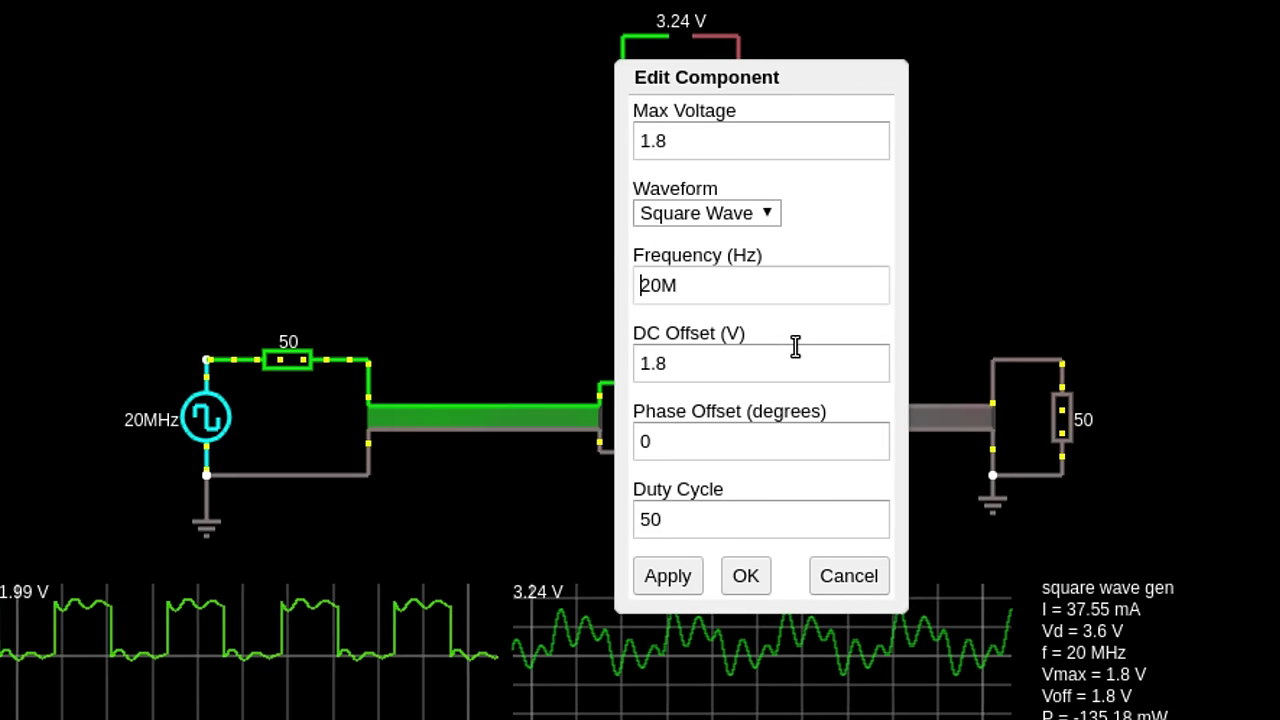
key(Delete)
text(10)
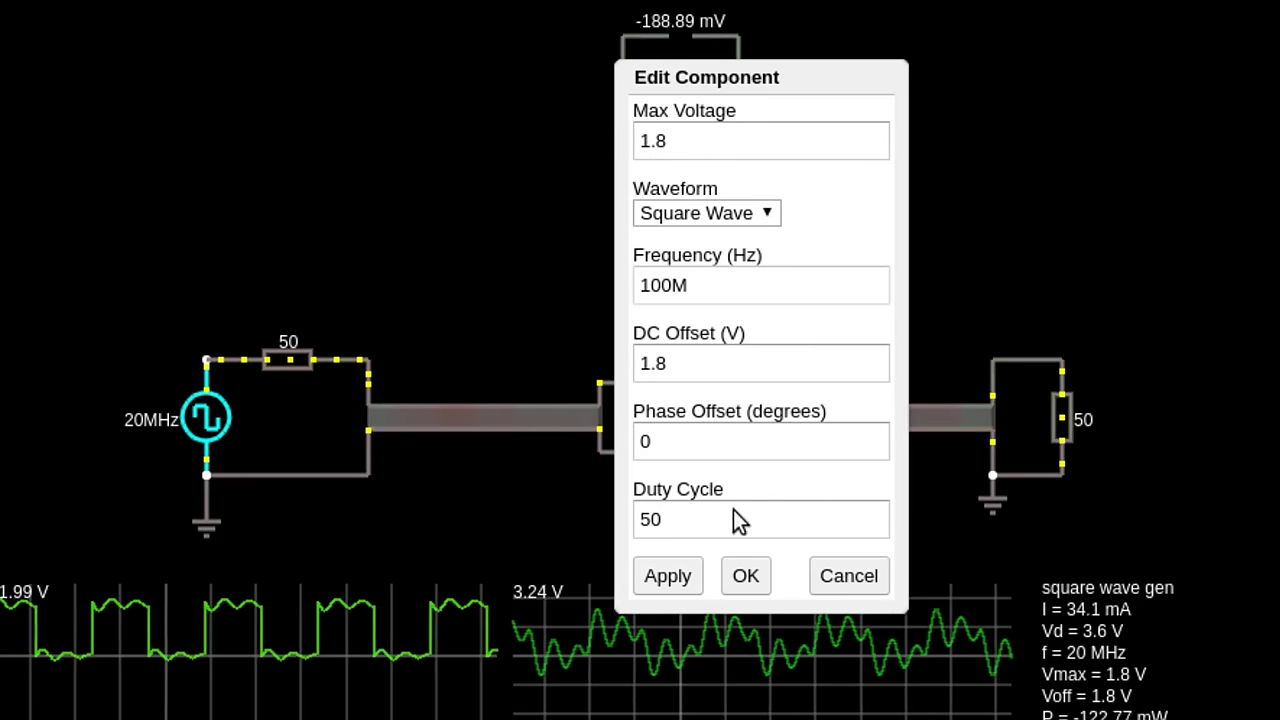
click(746, 578)
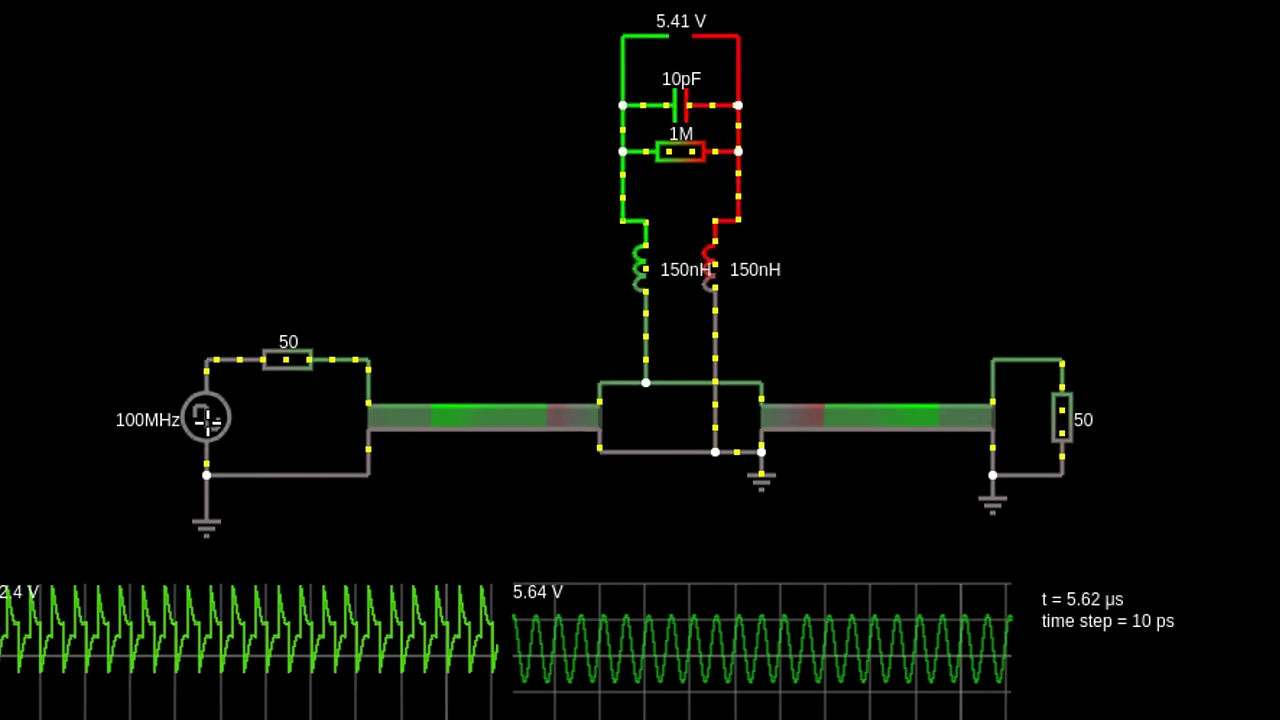
Set the square wave source's frequency to 400 MHz.
right_click(211, 424)
click(256, 444)
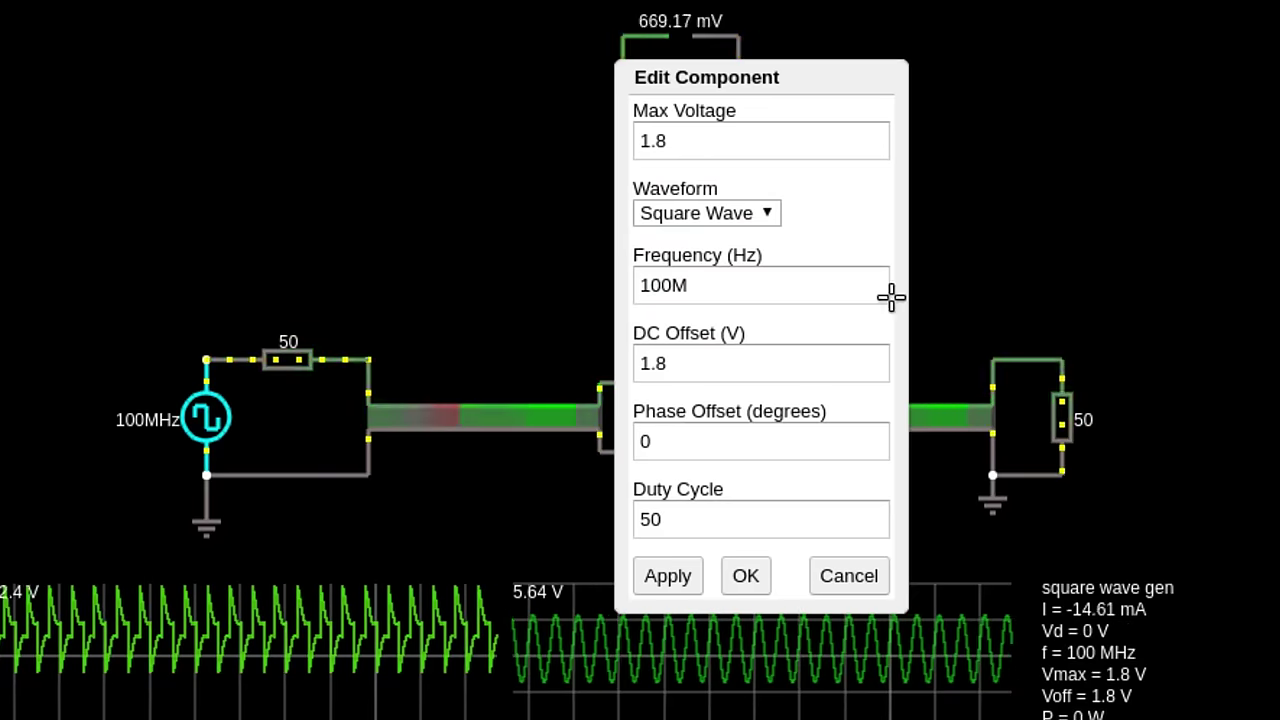
click(645, 285)
key(BackSpace)
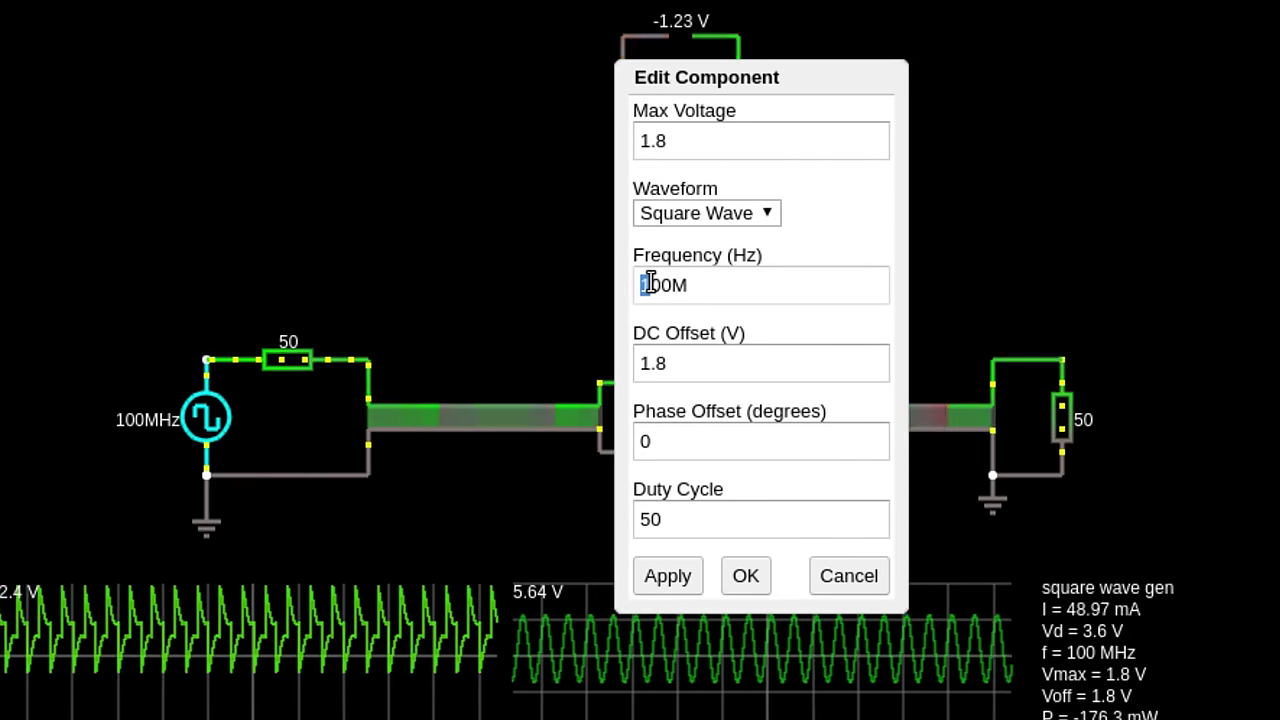
text(4)
click(746, 576)
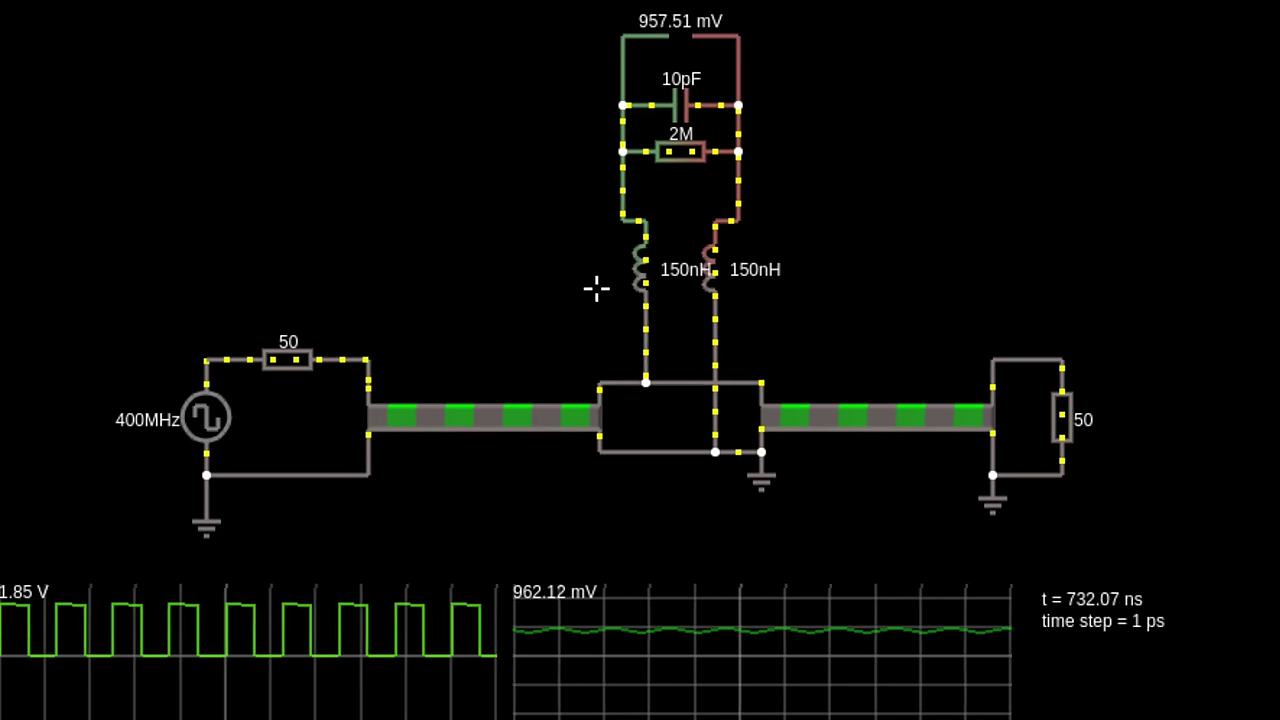
Set the inductance of both 150 nH inductors in the probe leads to 100 pH.
right_click(645, 270)
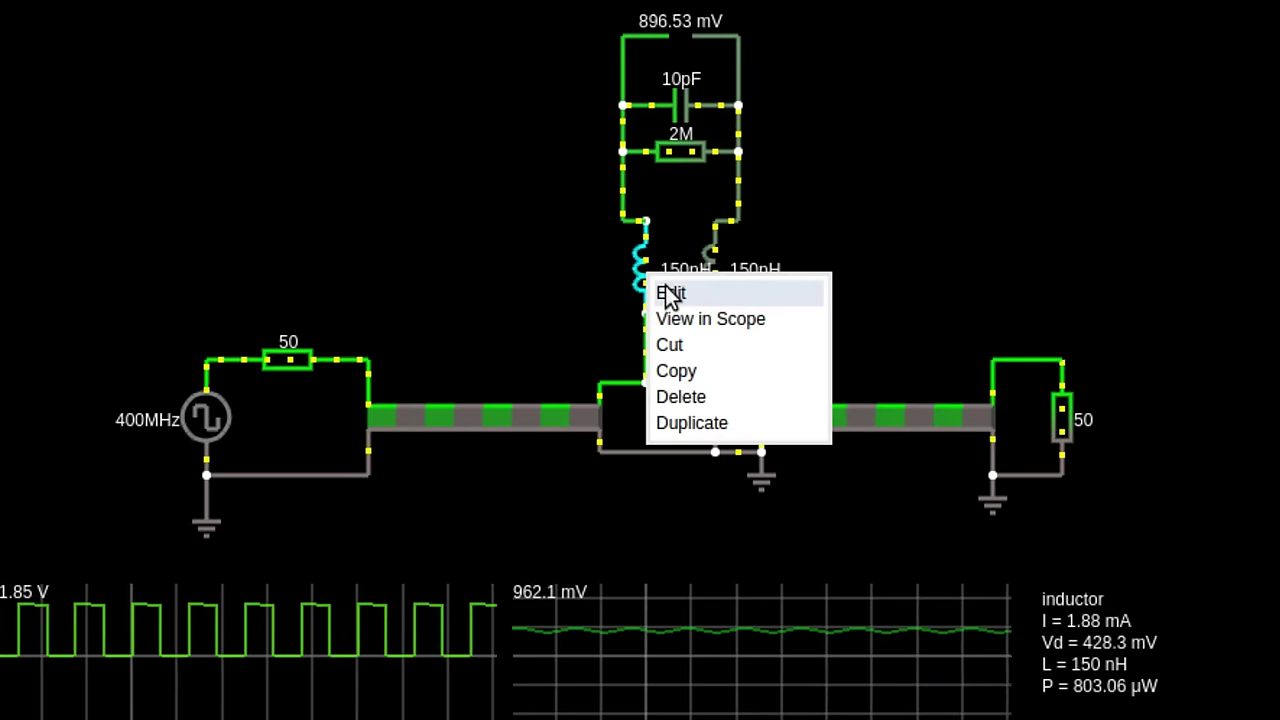
click(670, 291)
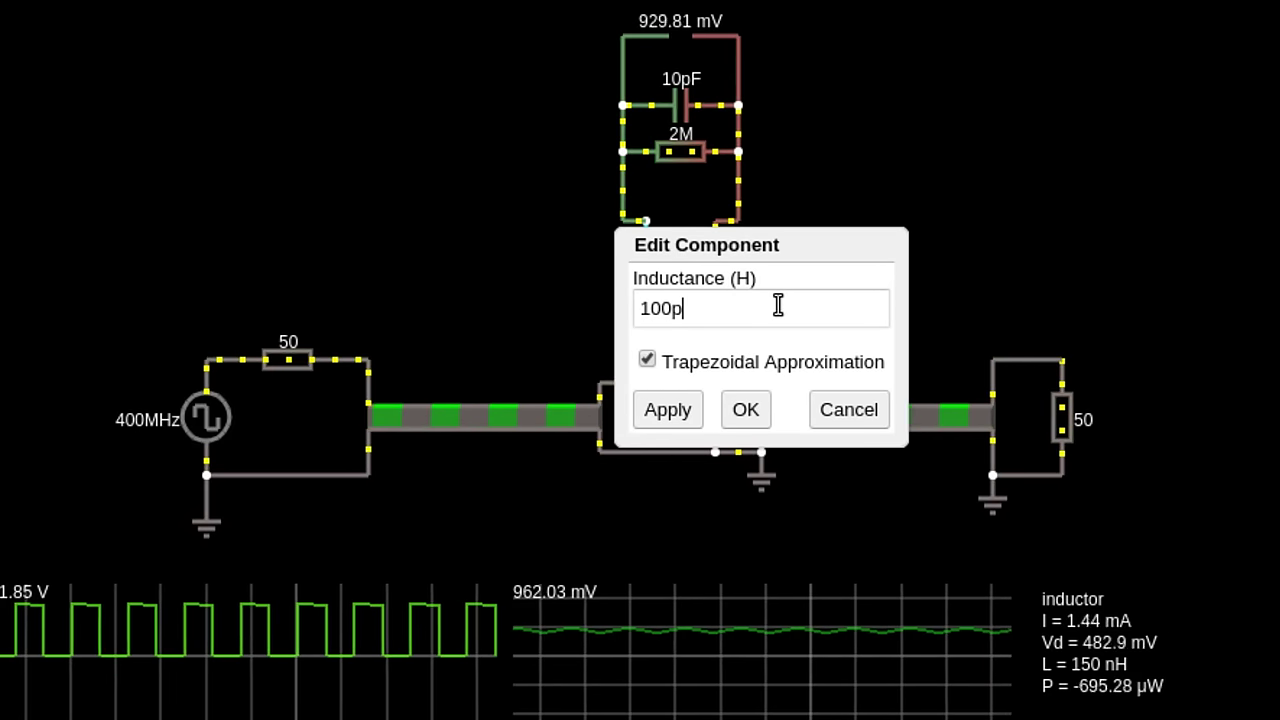
click(746, 413)
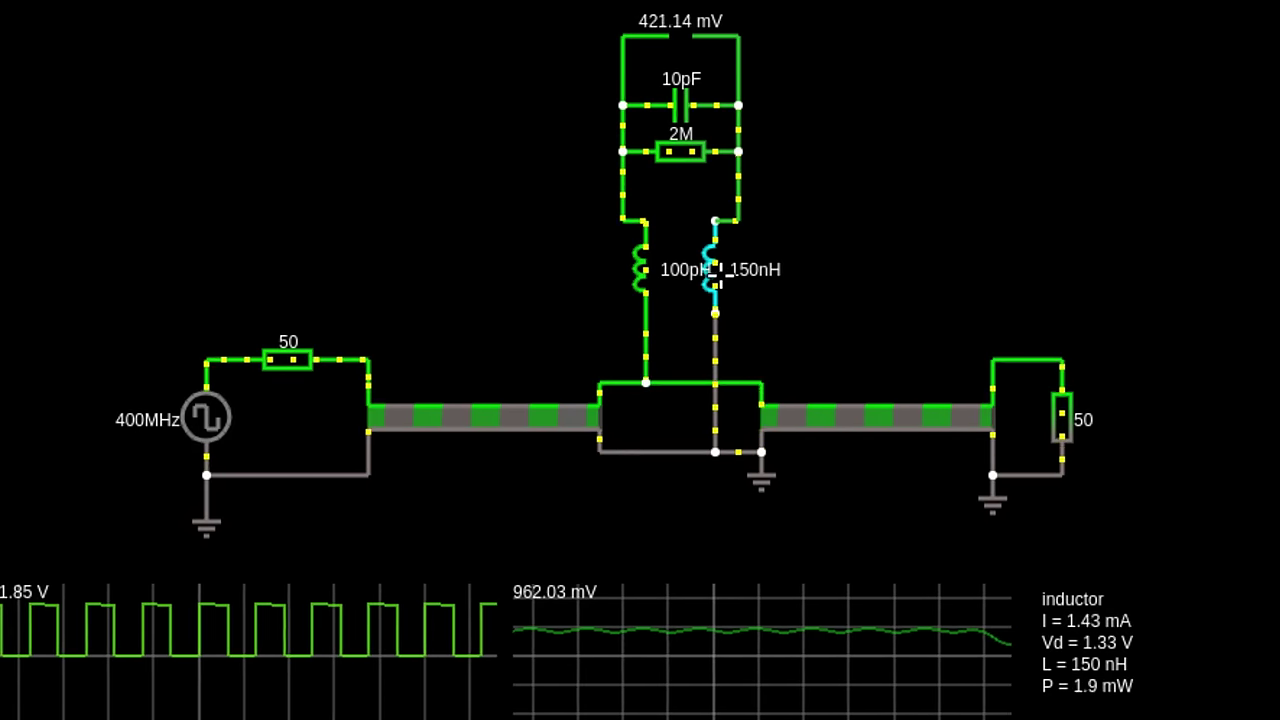
right_click(716, 276)
click(758, 298)
drag(758, 298, 661, 308)
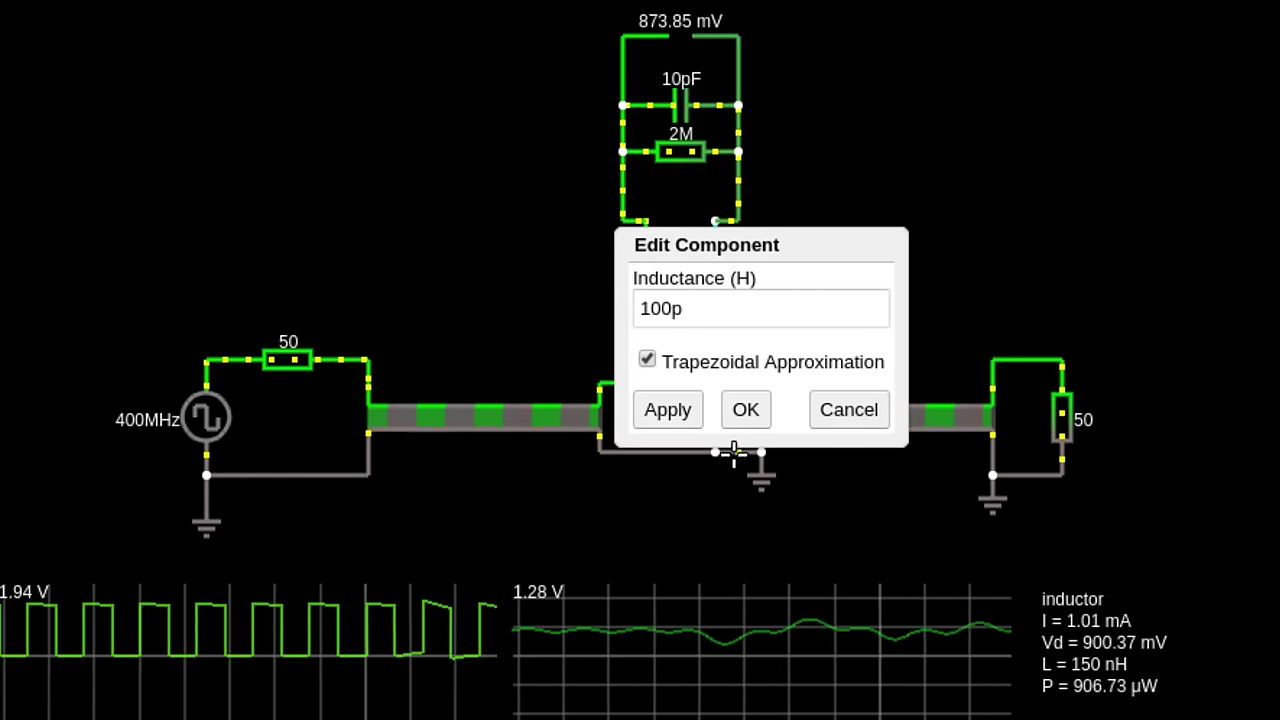
click(745, 418)
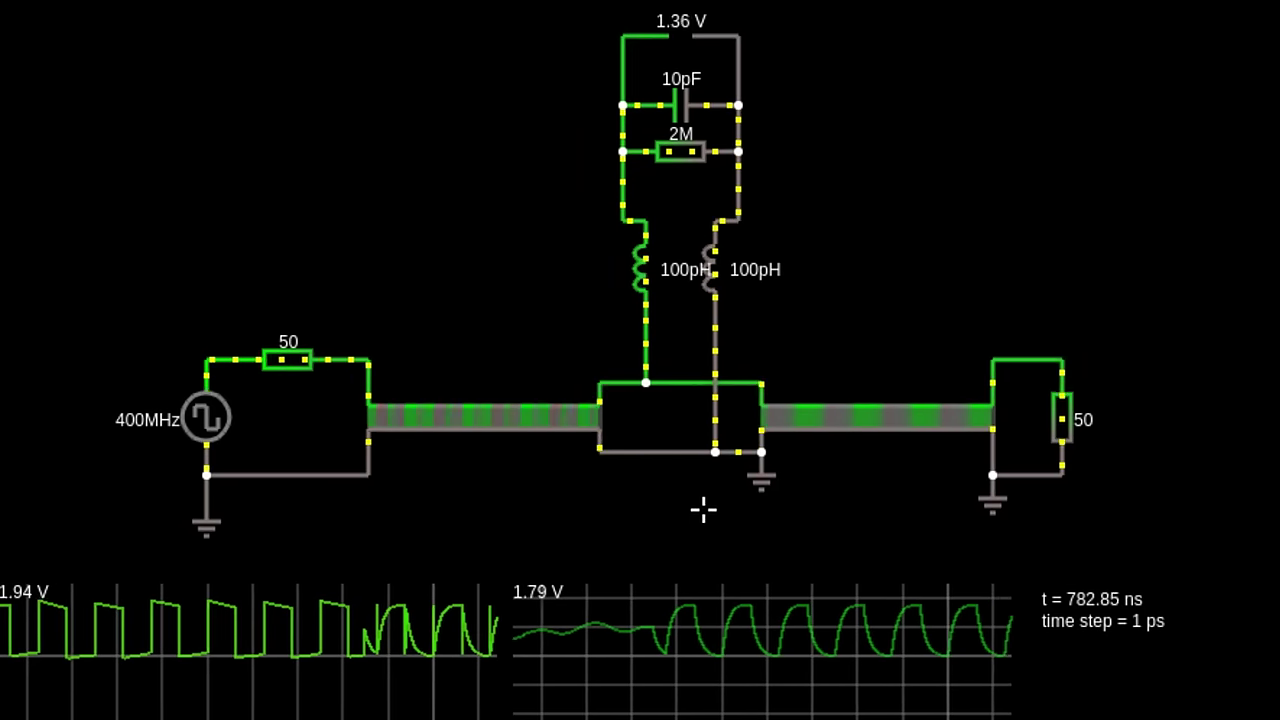
mouse_move(457, 629)
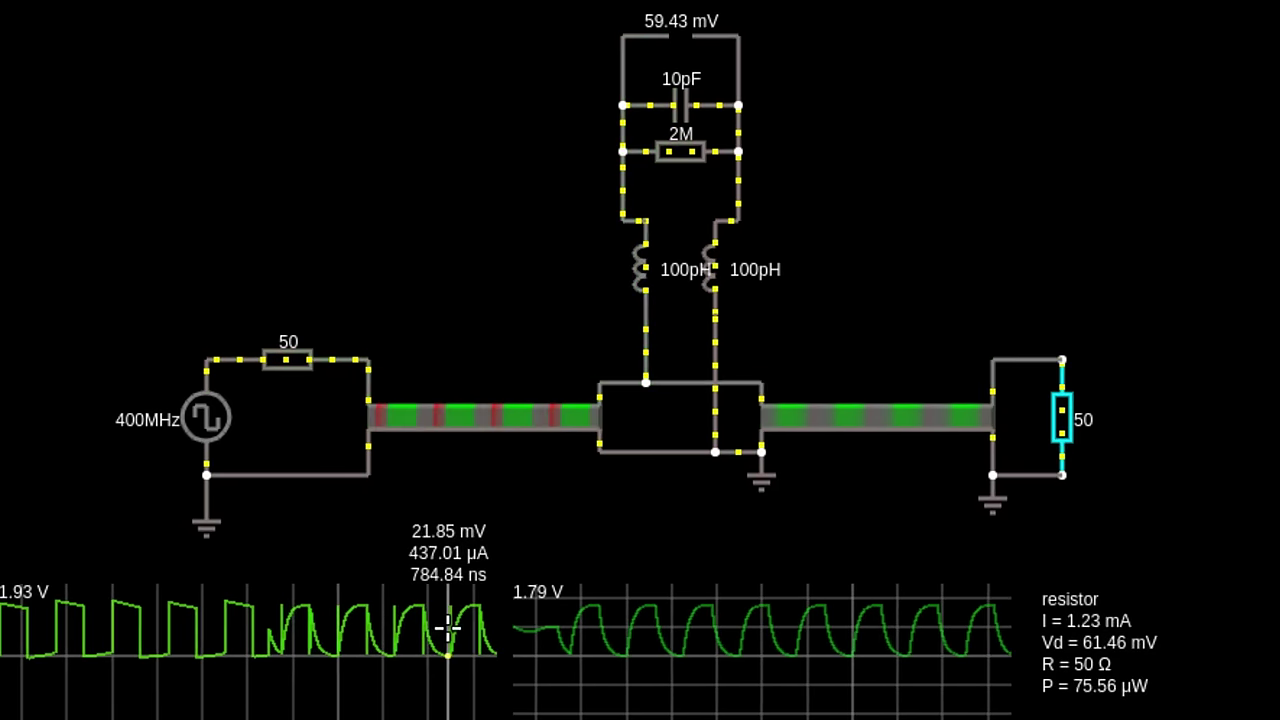